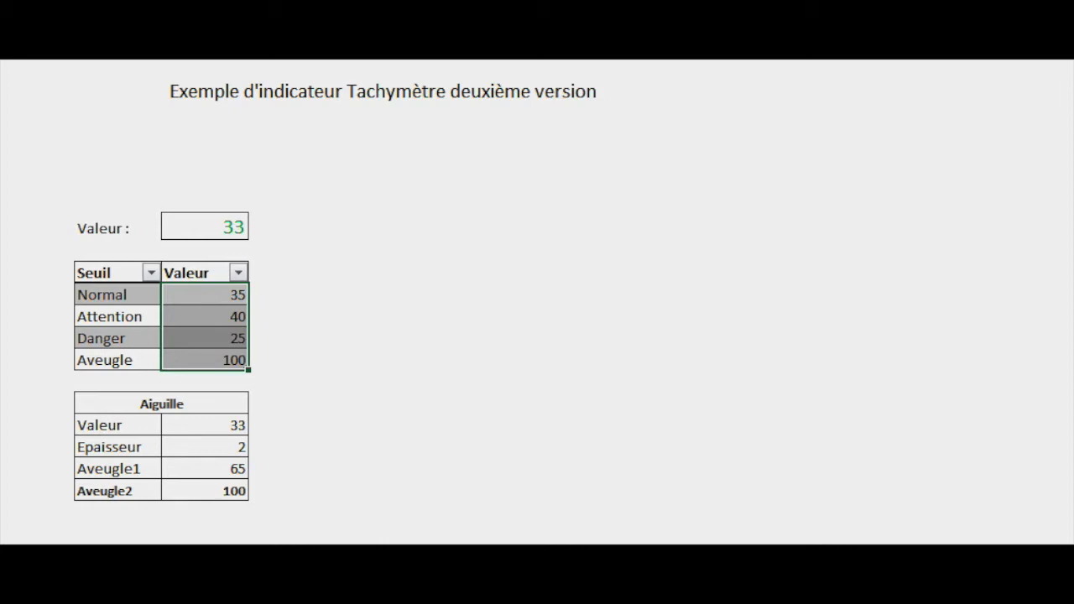
# Insert a doughnut chart from the selected threshold values.
pyautogui.click(302, 2)
pyautogui.click(329, 155)
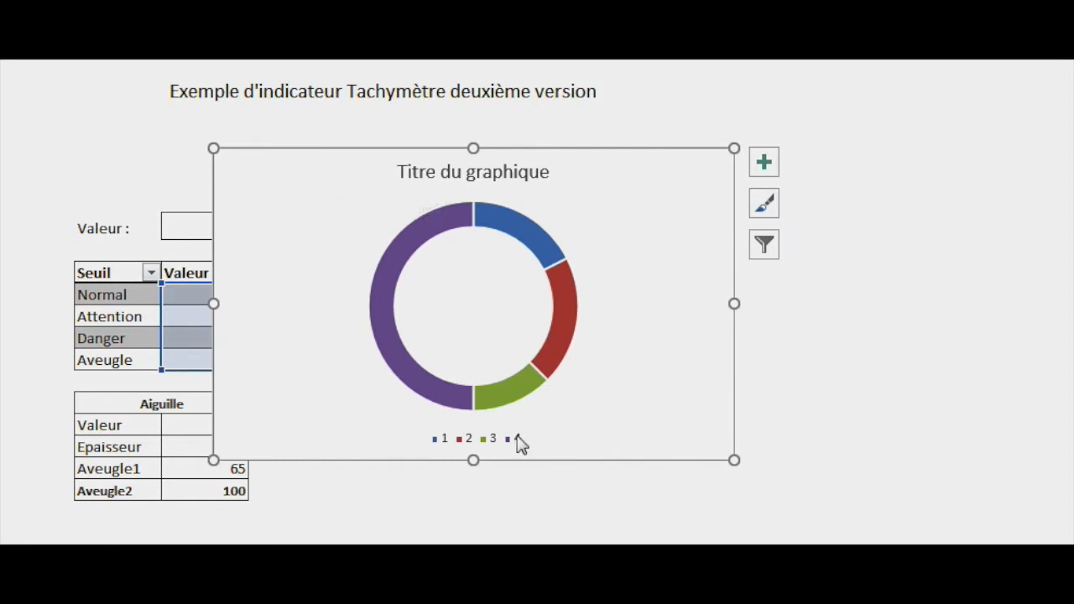
# Set the doughnut series' first slice angle to 270° and its hole size to 60 %.
pyautogui.click(433, 390)
pyautogui.rightClick(433, 390)
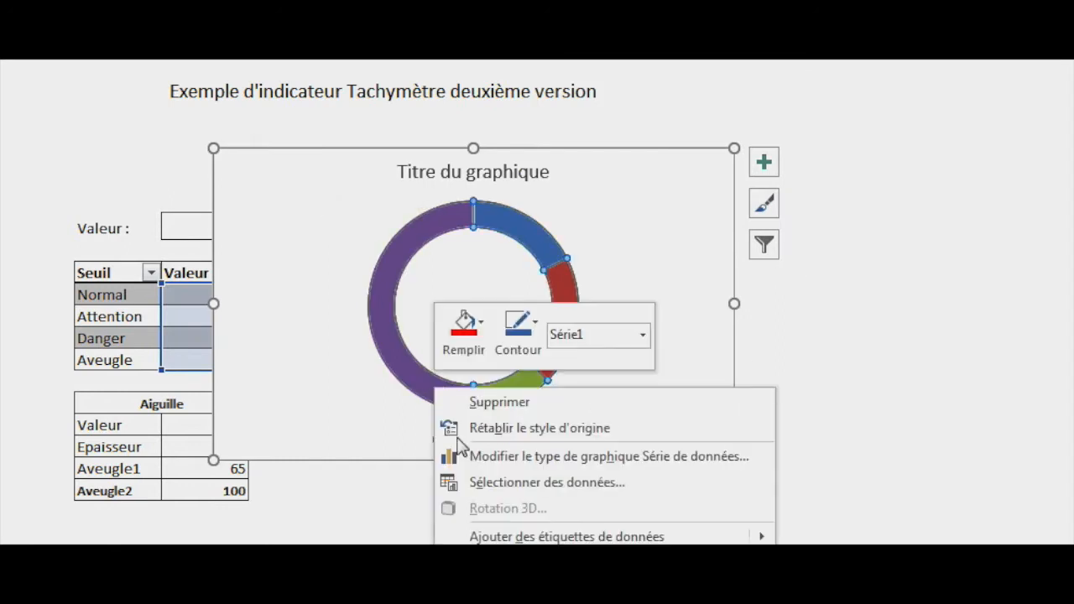
pyautogui.click(571, 564)
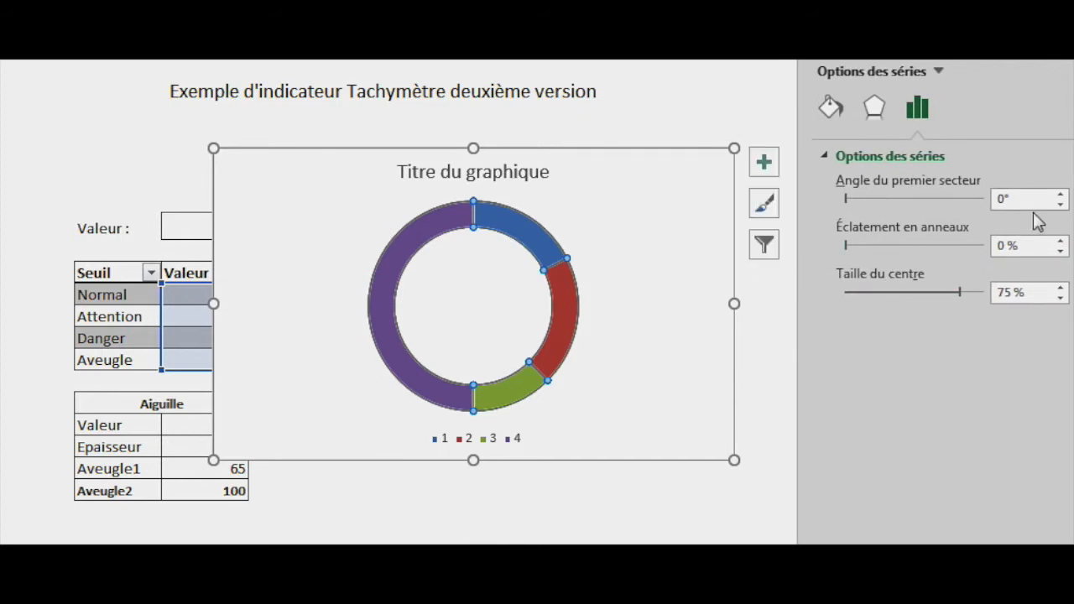
pyautogui.moveTo(1010, 191); pyautogui.dragTo(984, 198)
pyautogui.click(995, 294)
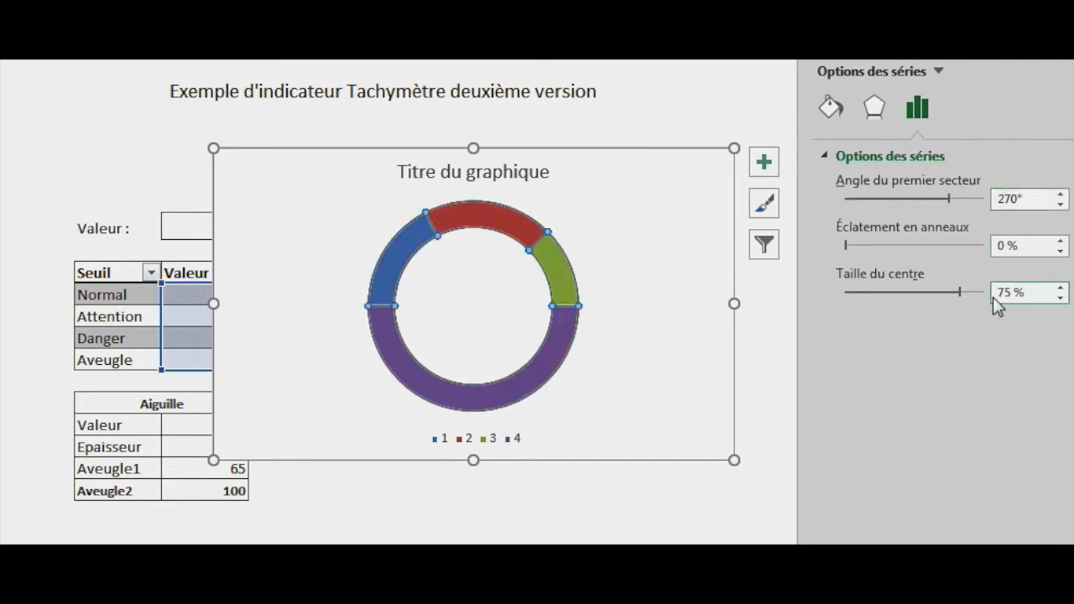
pyautogui.moveTo(961, 293); pyautogui.dragTo(936, 295)
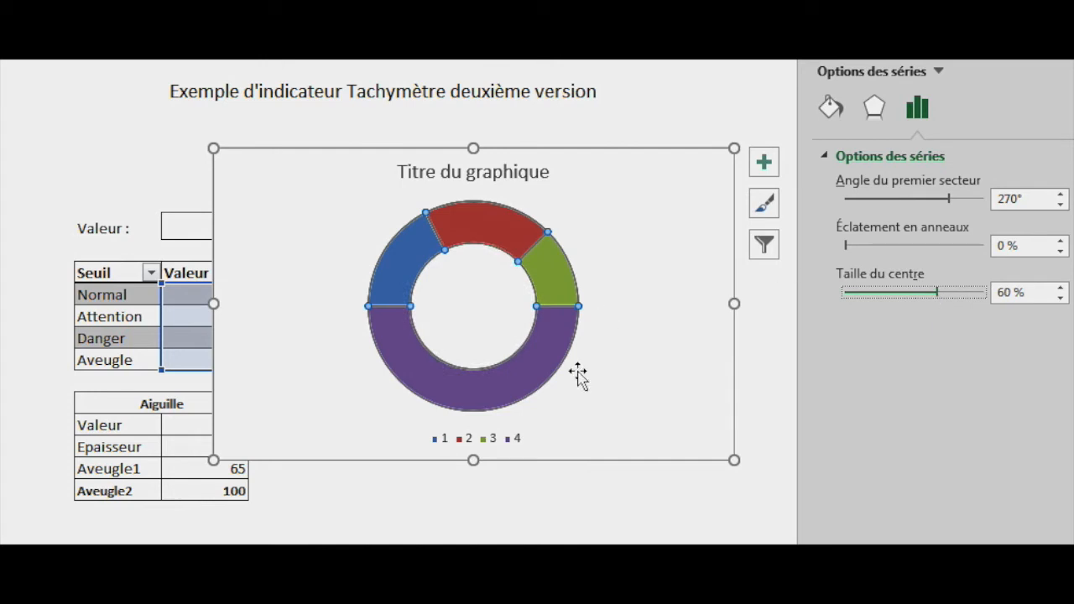
# Remove the fill from the doughnut's lower half, the Aveugle slice (point 4).
pyautogui.click(538, 384)
pyautogui.press('Escape')
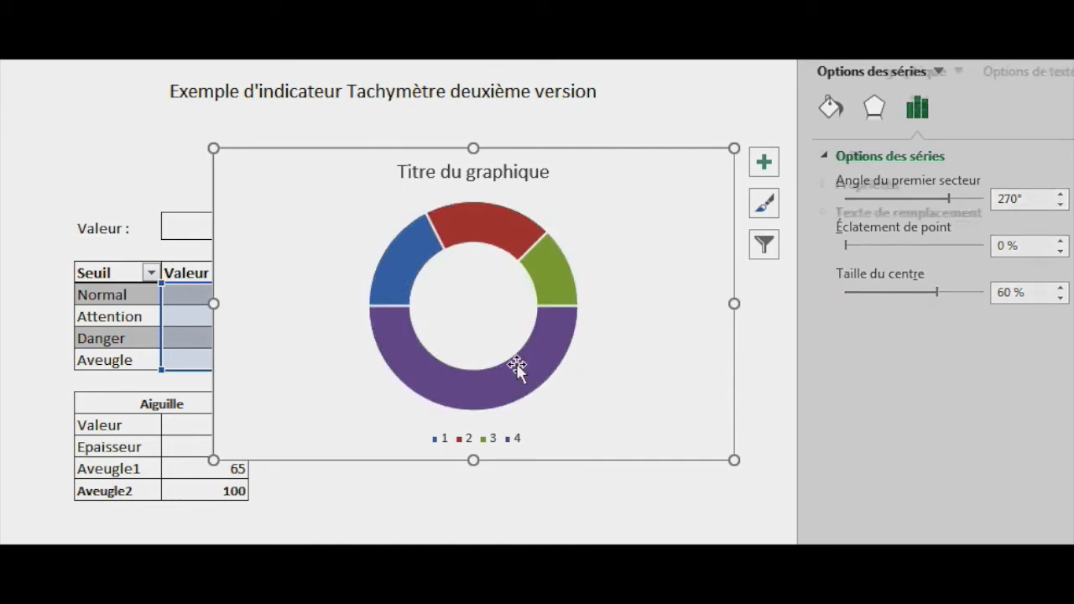
pyautogui.click(518, 369)
pyautogui.click(518, 369)
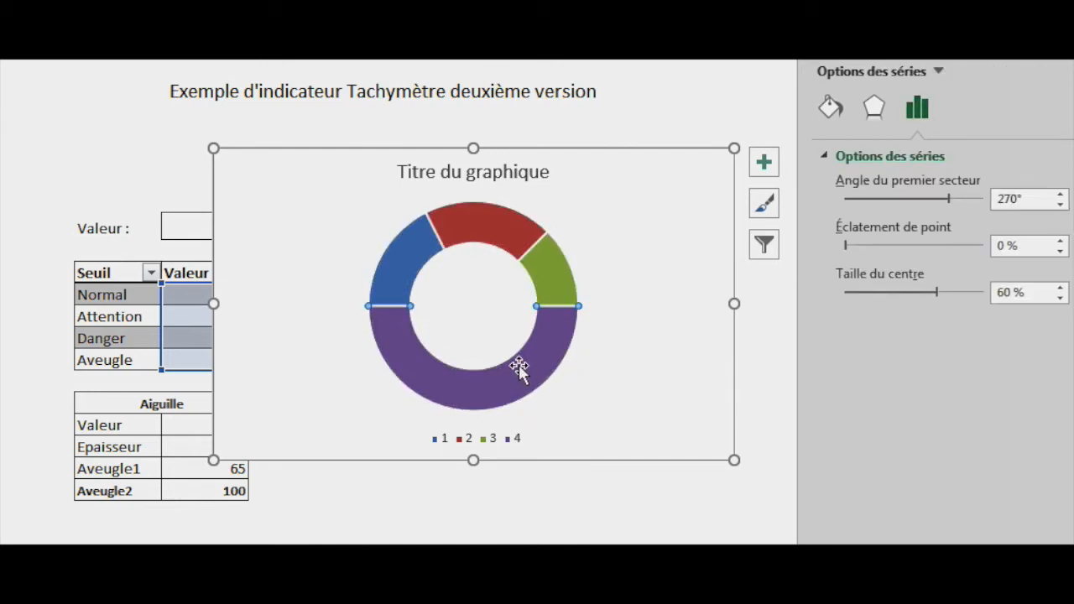
pyautogui.rightClick(519, 369)
pyautogui.click(567, 311)
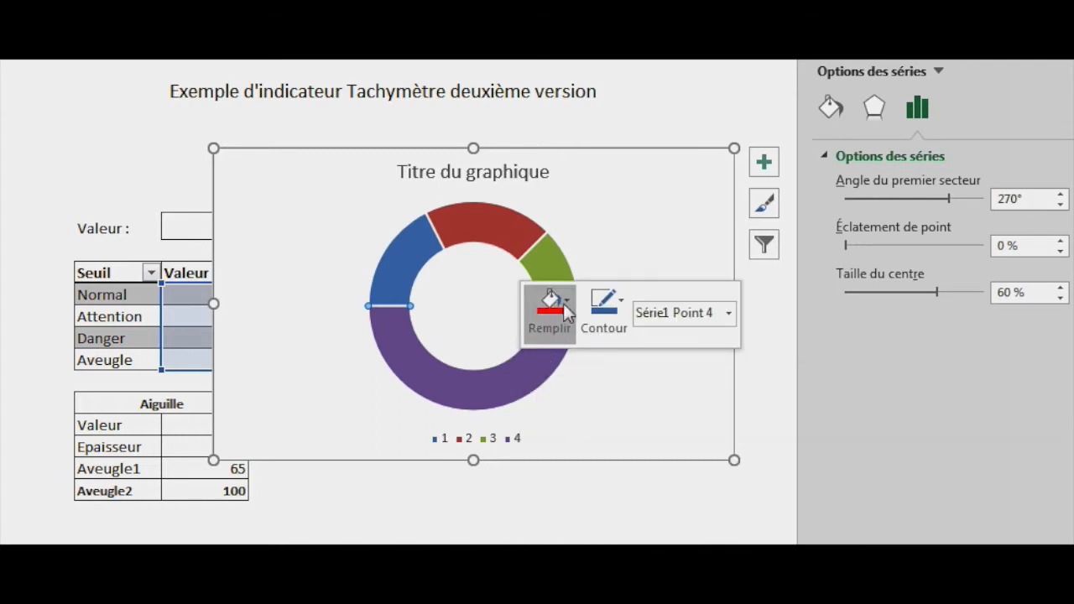
pyautogui.click(570, 542)
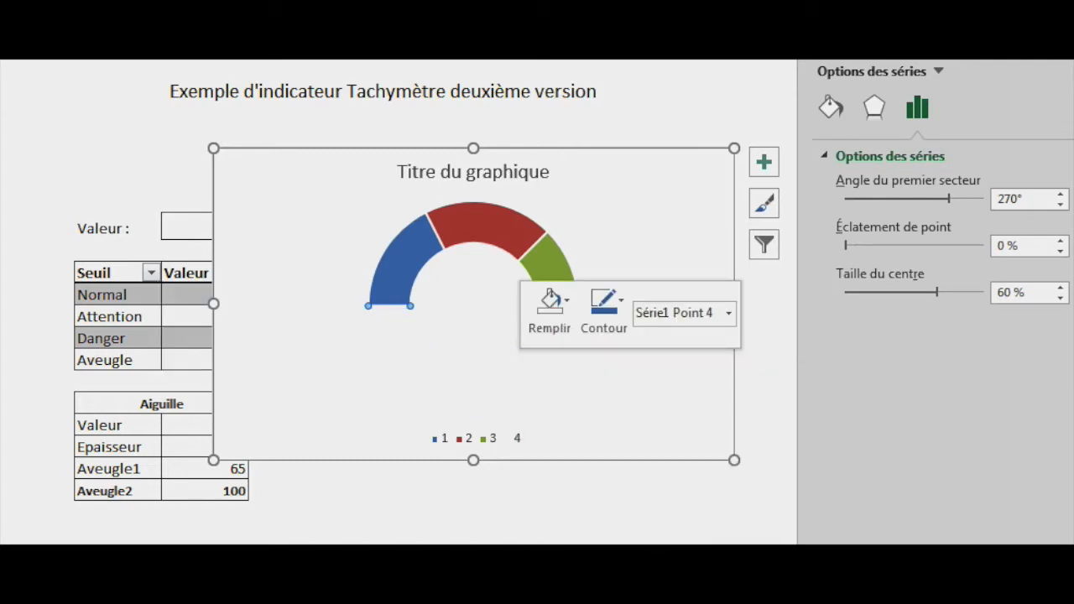
# Fill the first slice of the half ring (Normal) with standard green.
pyautogui.click(401, 270)
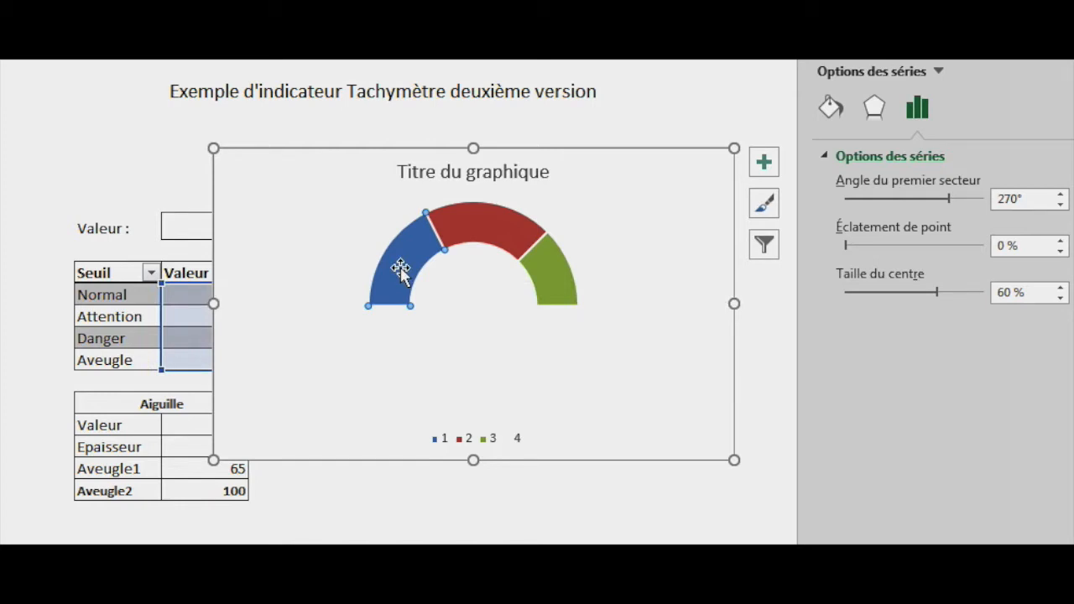
pyautogui.rightClick(401, 270)
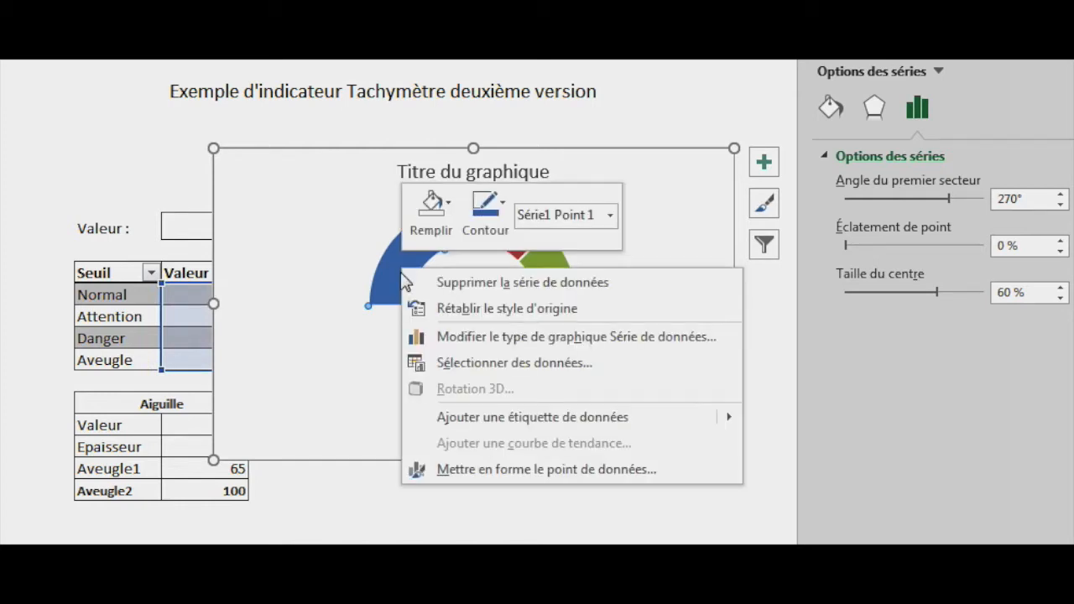
pyautogui.click(449, 211)
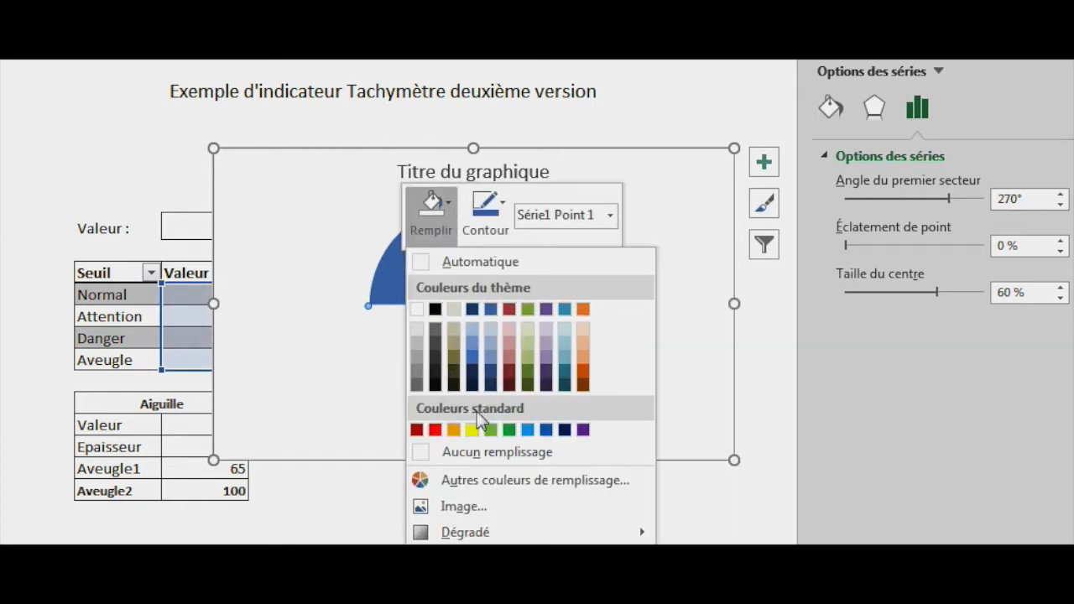
pyautogui.click(508, 431)
# Fill the middle slice of the half ring (Attention) with standard orange.
pyautogui.click(491, 266)
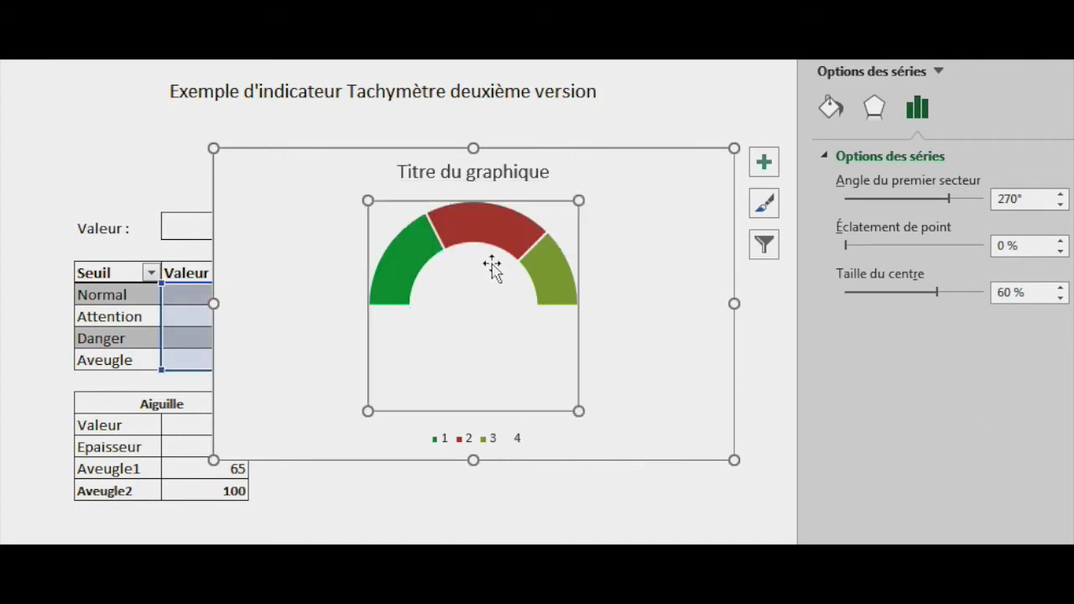
pyautogui.click(496, 225)
pyautogui.click(494, 224)
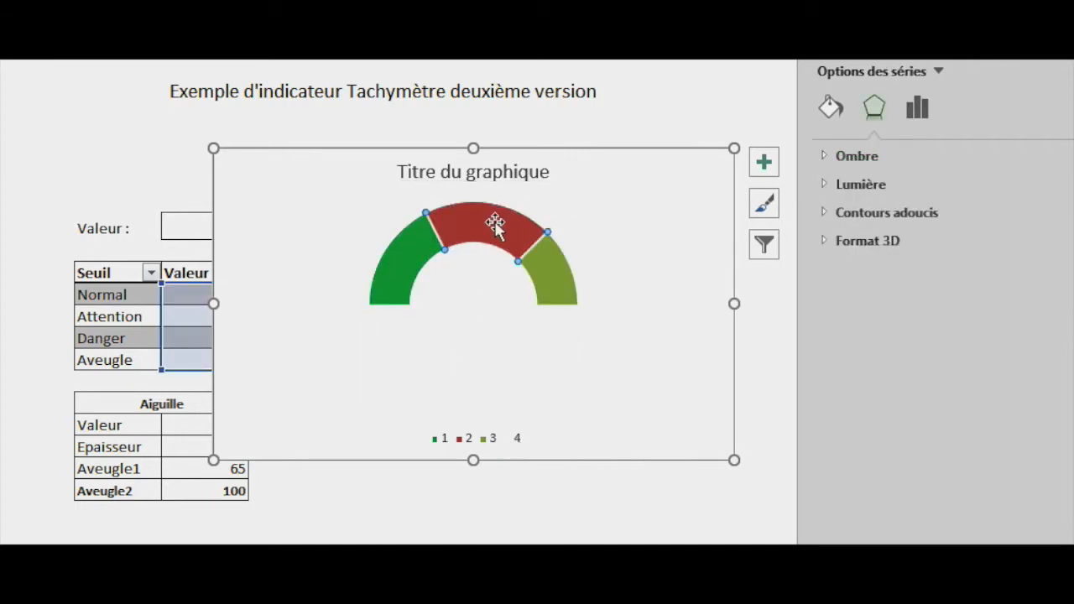
pyautogui.rightClick(486, 229)
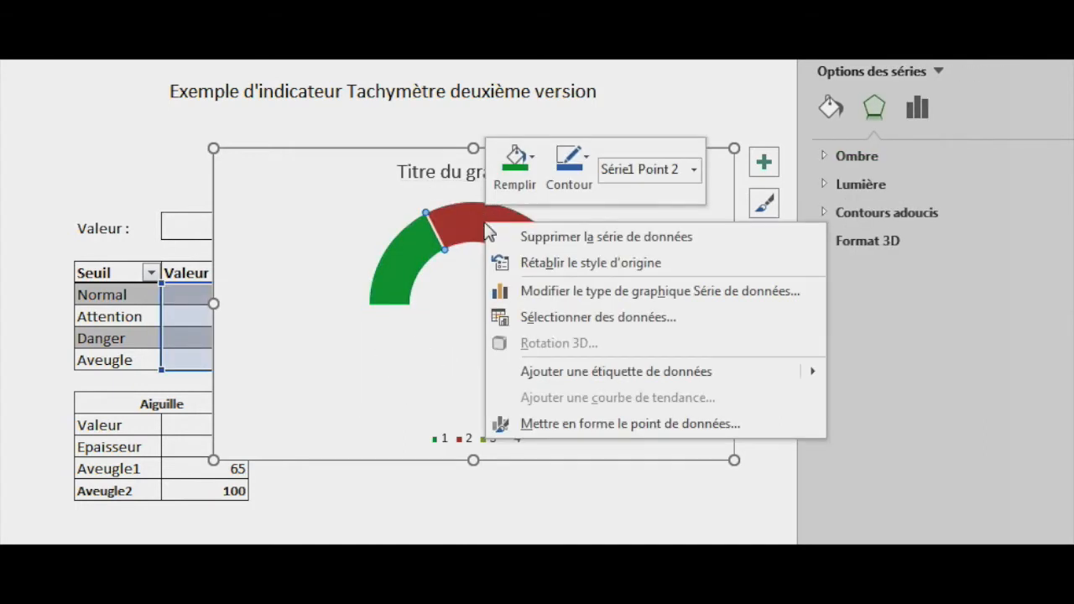
pyautogui.click(516, 164)
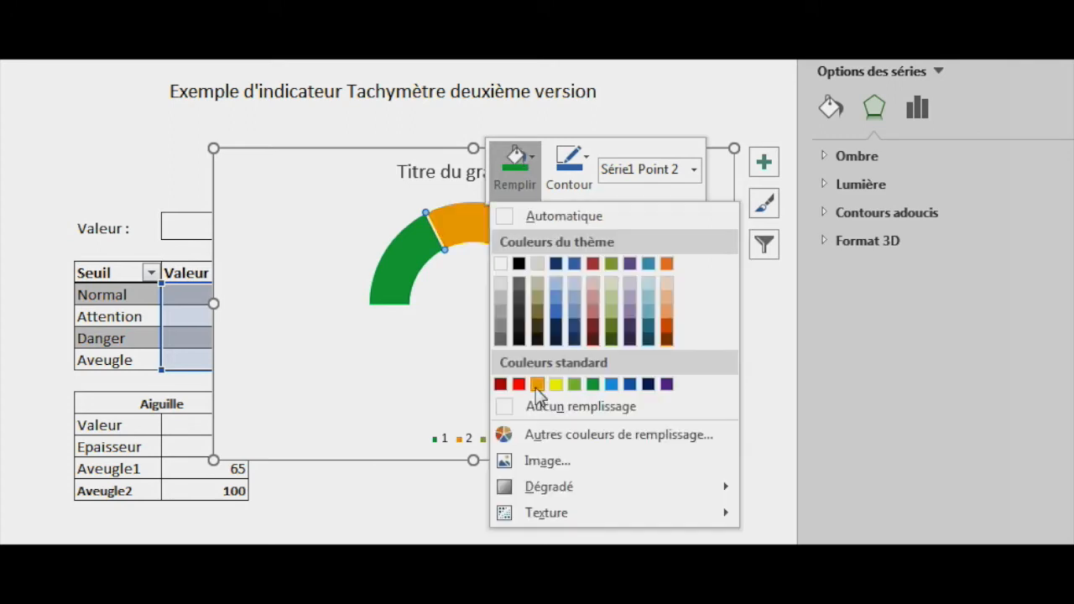
pyautogui.click(537, 383)
pyautogui.click(553, 285)
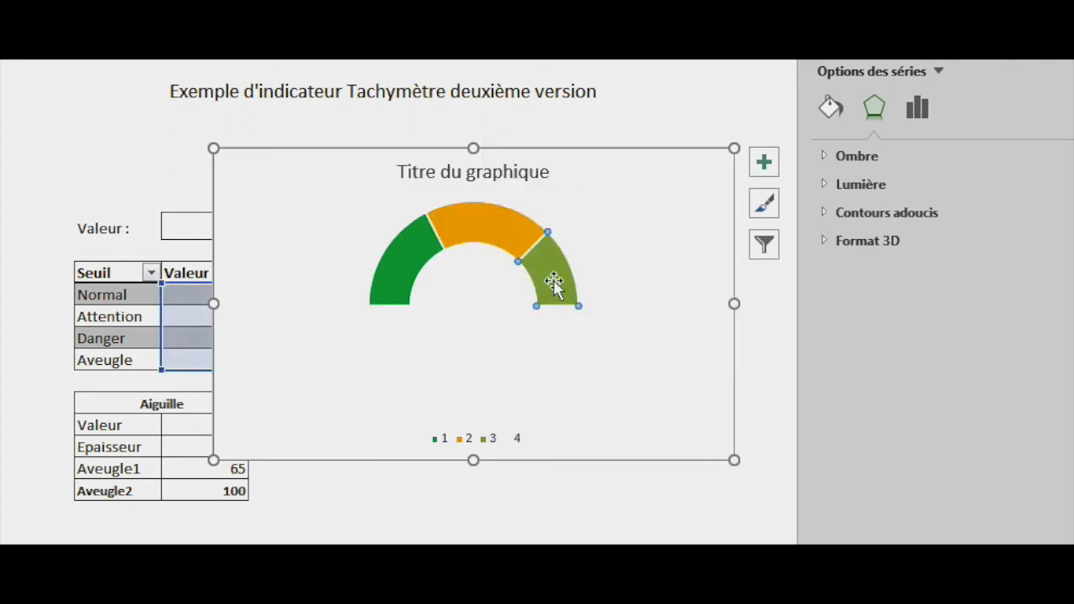
pyautogui.rightClick(552, 285)
pyautogui.click(603, 218)
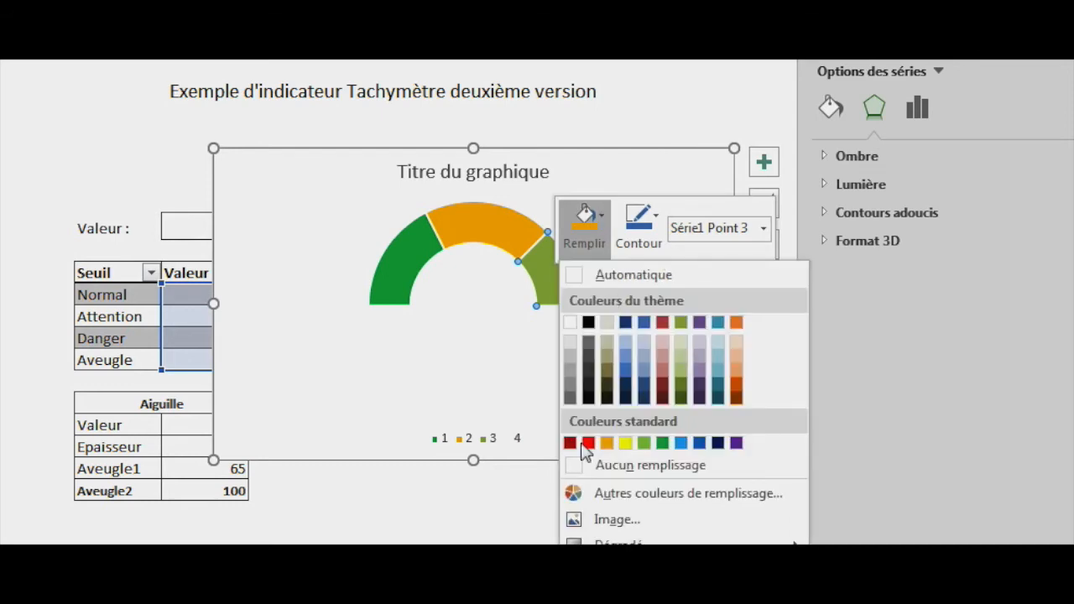
pyautogui.click(386, 285)
pyautogui.click(482, 272)
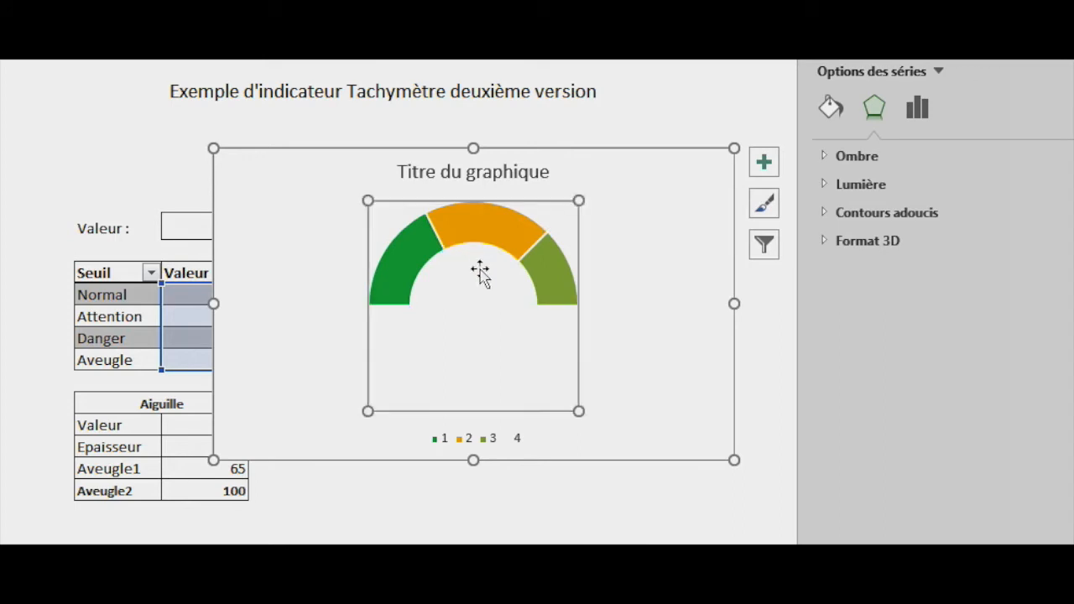
# Set the border of the orange slice alone to no line.
pyautogui.click(489, 216)
pyautogui.click(490, 216)
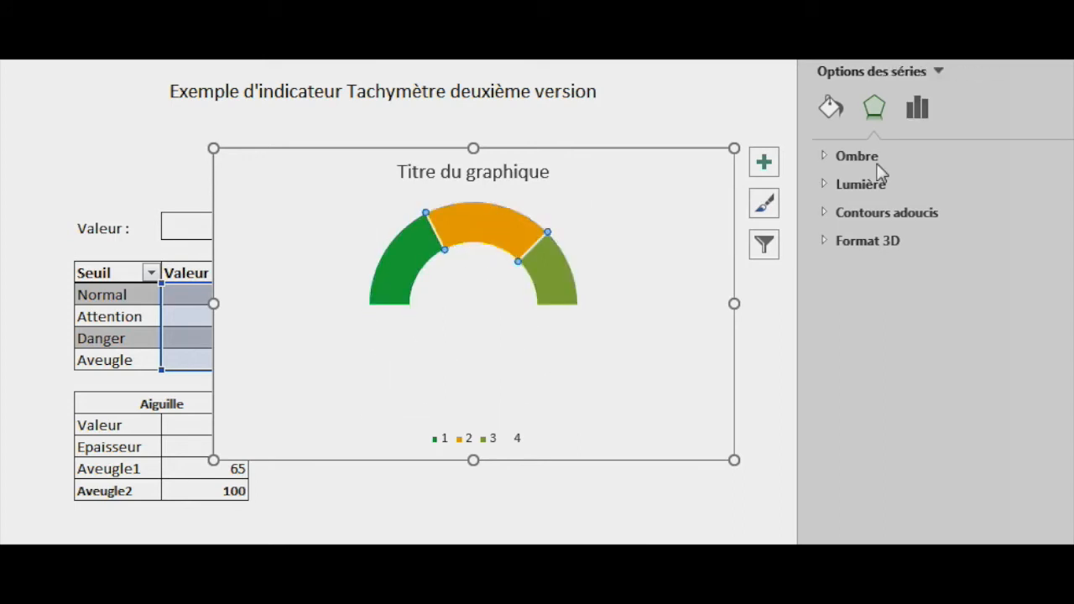
pyautogui.click(831, 108)
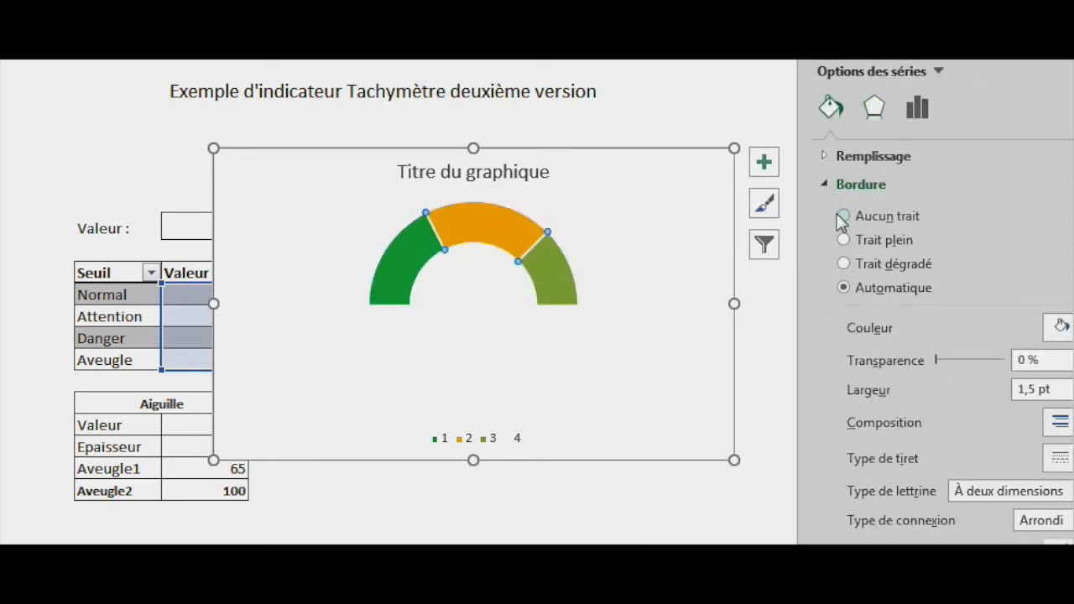
pyautogui.click(843, 216)
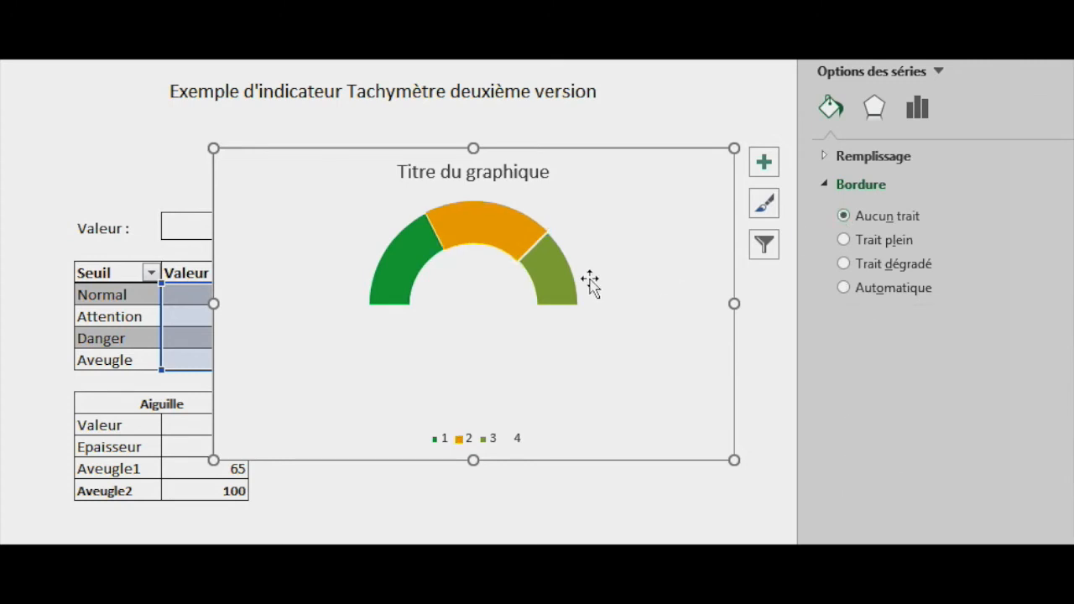
# Set the border of the whole doughnut series to no line.
pyautogui.click(444, 273)
pyautogui.click(413, 243)
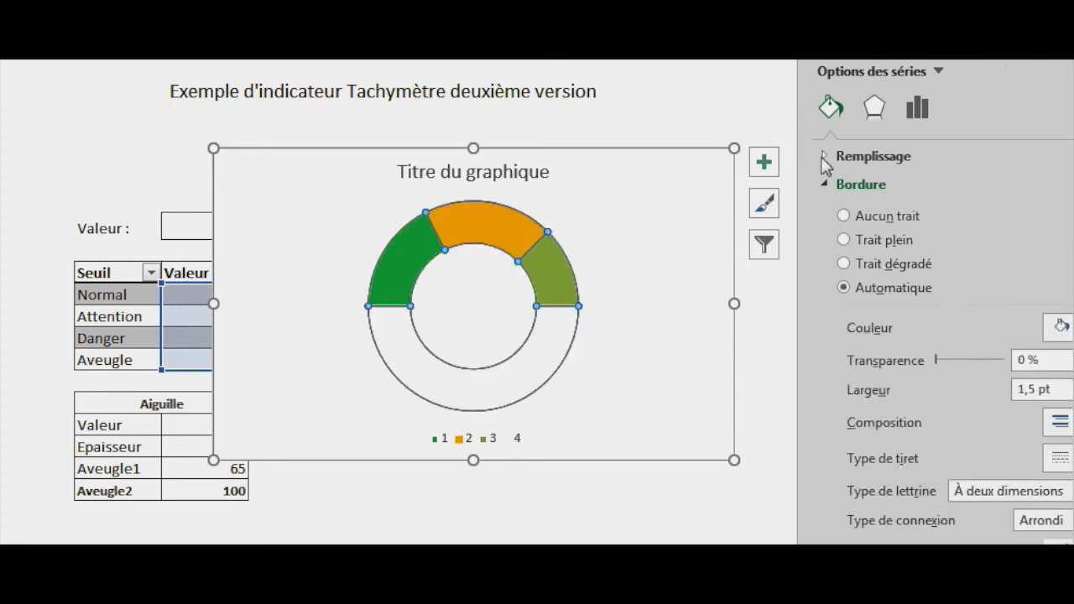
pyautogui.click(843, 215)
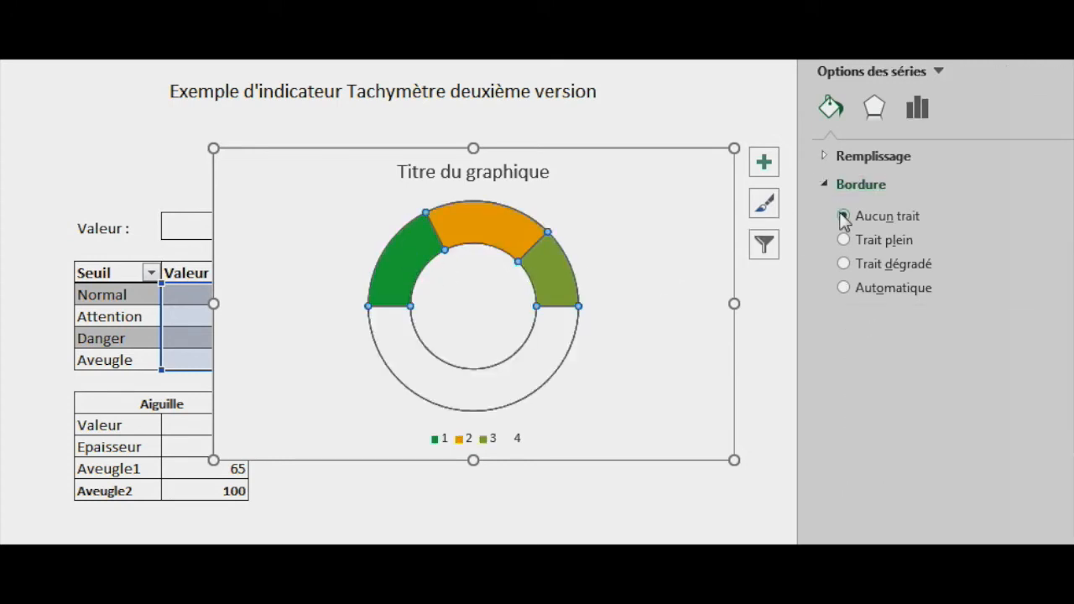
pyautogui.click(427, 317)
# Fill the third slice of the half ring (Danger) with standard red.
pyautogui.click(564, 280)
pyautogui.click(561, 279)
pyautogui.rightClick(557, 273)
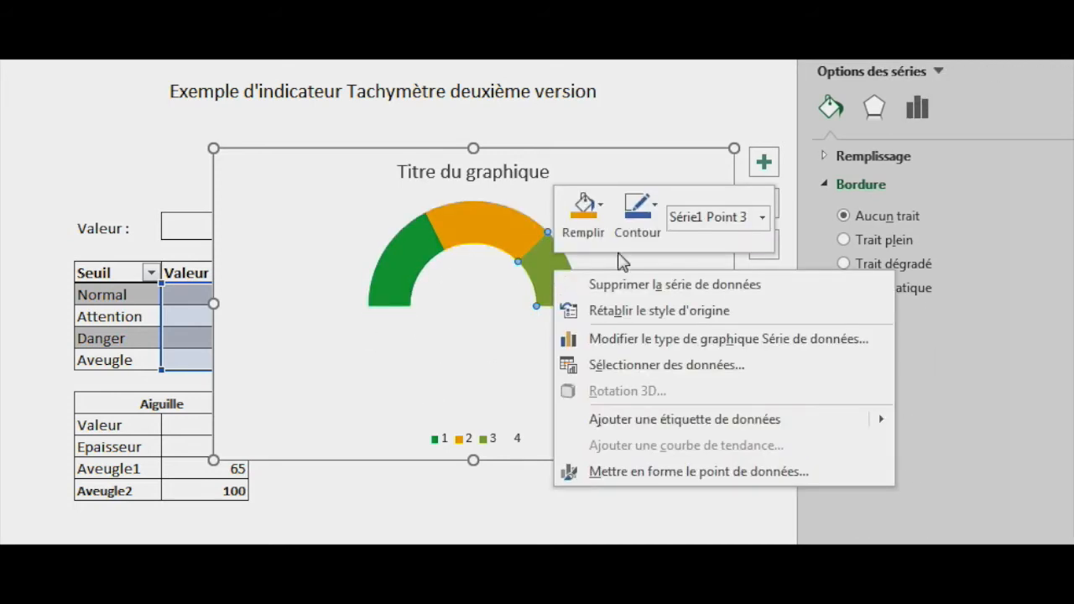
pyautogui.click(601, 208)
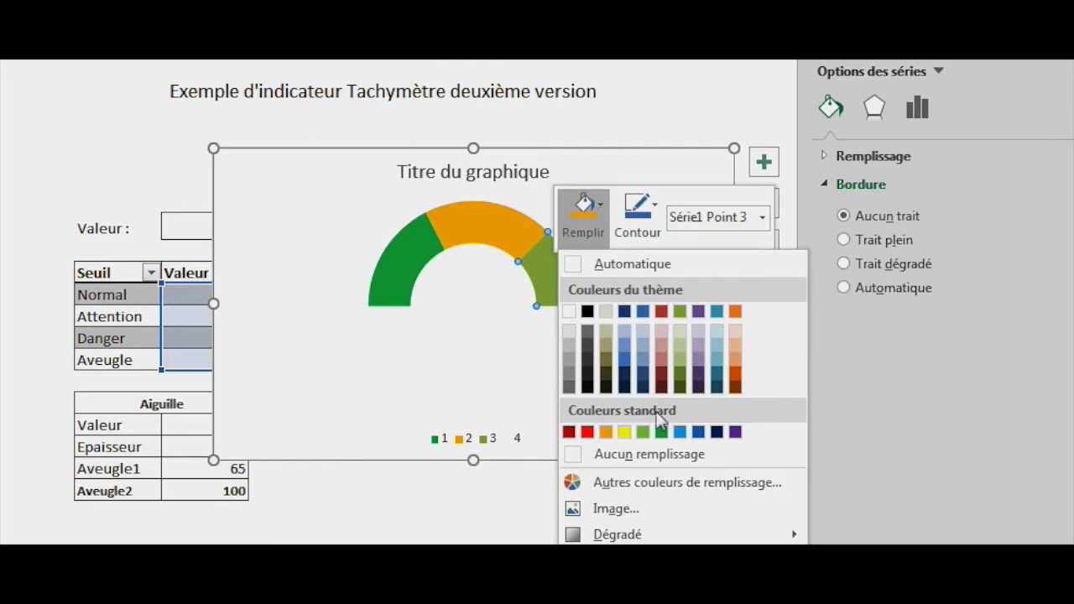
pyautogui.click(587, 433)
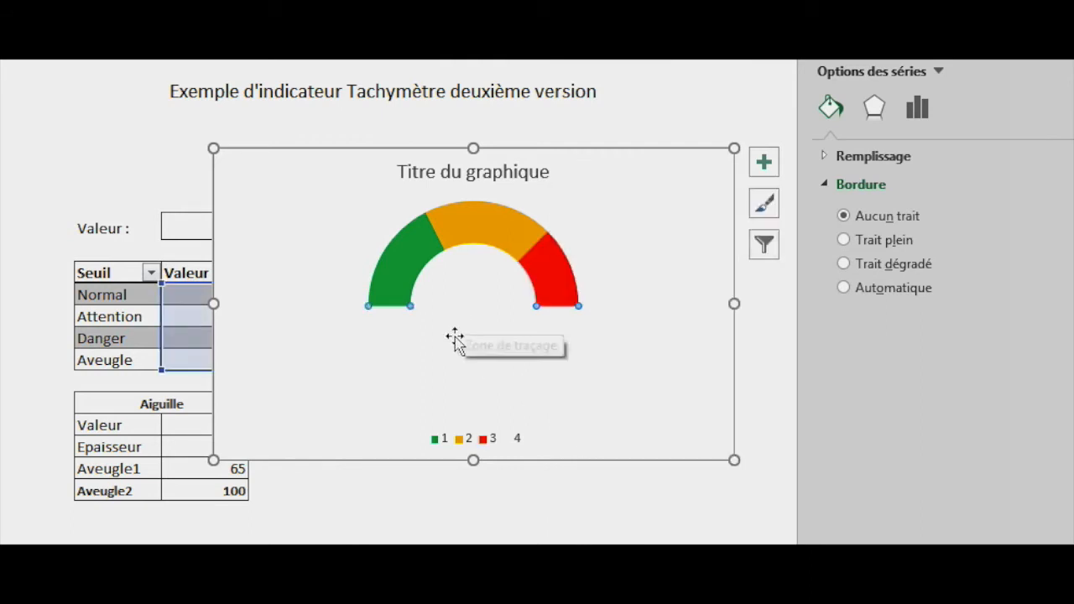
# Add a data series named "aiguille" to the chart, using the Aiguille table values in E18:E21.
pyautogui.rightClick(456, 298)
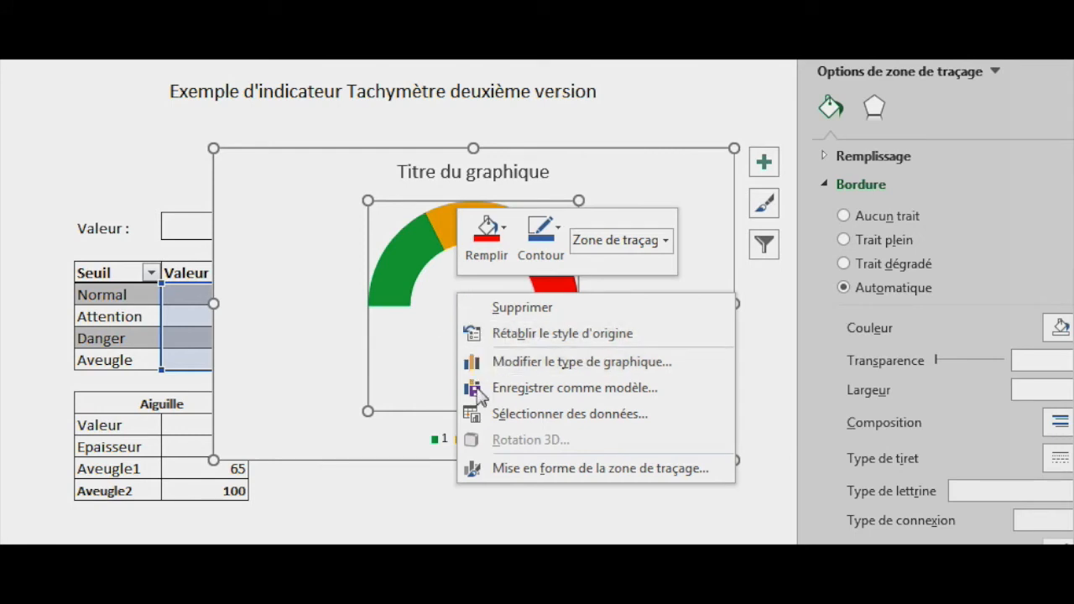
pyautogui.click(532, 413)
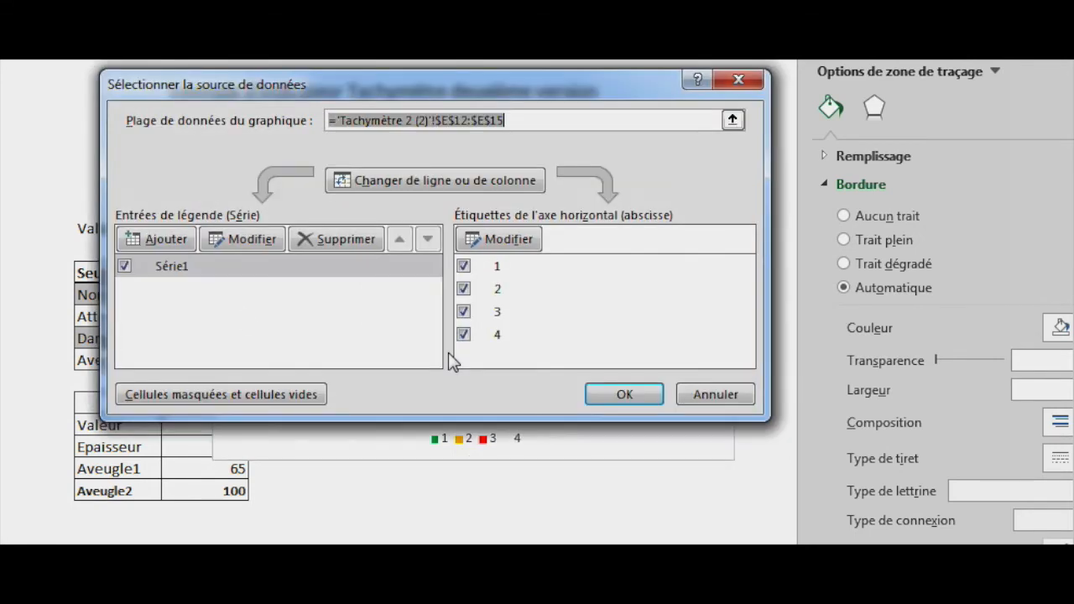
pyautogui.click(162, 233)
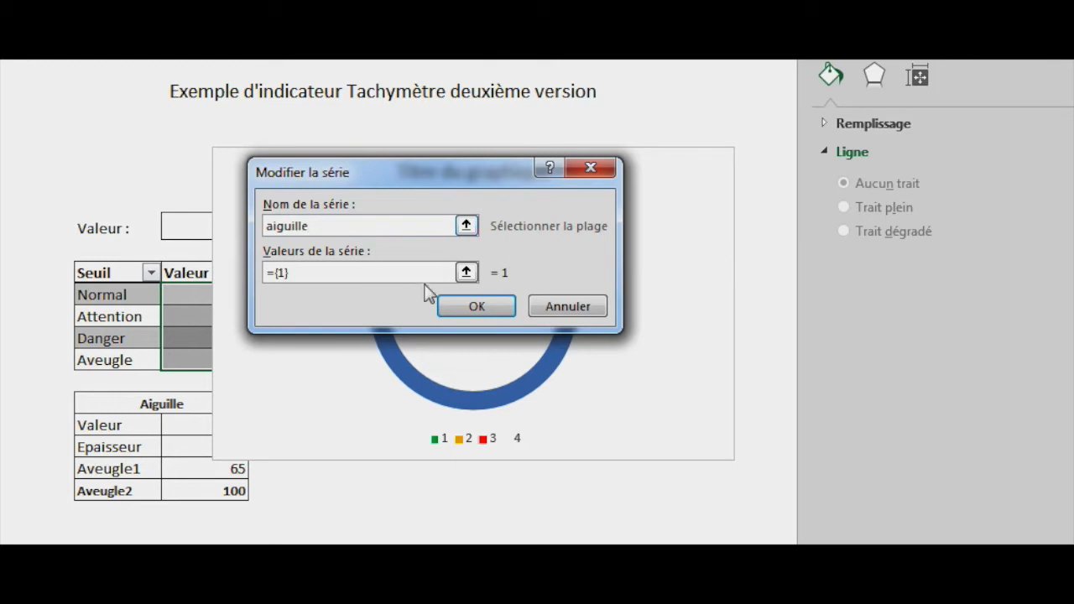
pyautogui.click(466, 273)
pyautogui.moveTo(186, 425); pyautogui.dragTo(194, 482)
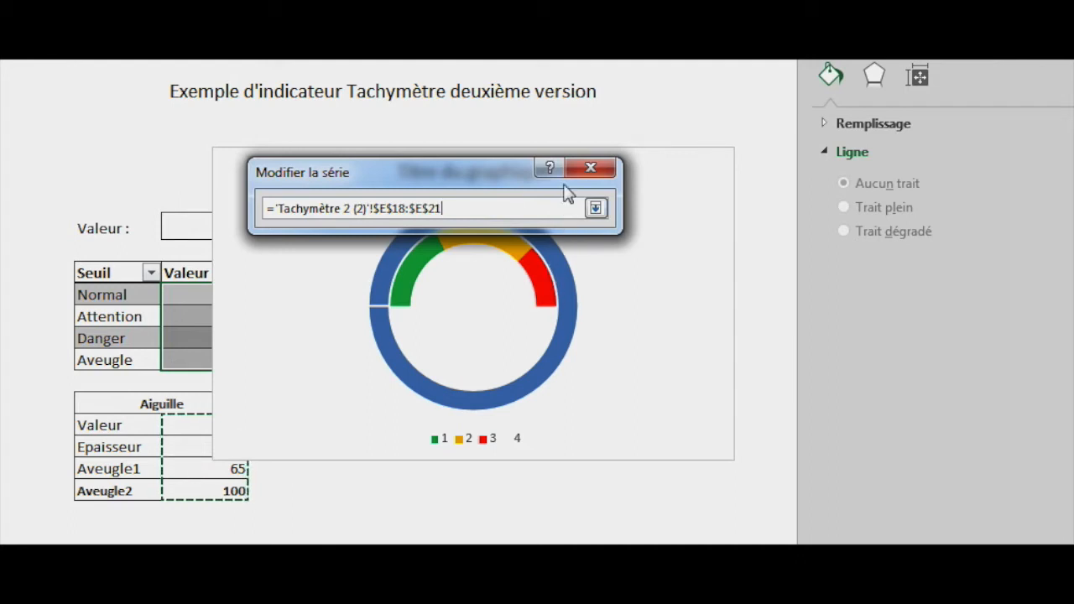
pyautogui.click(589, 171)
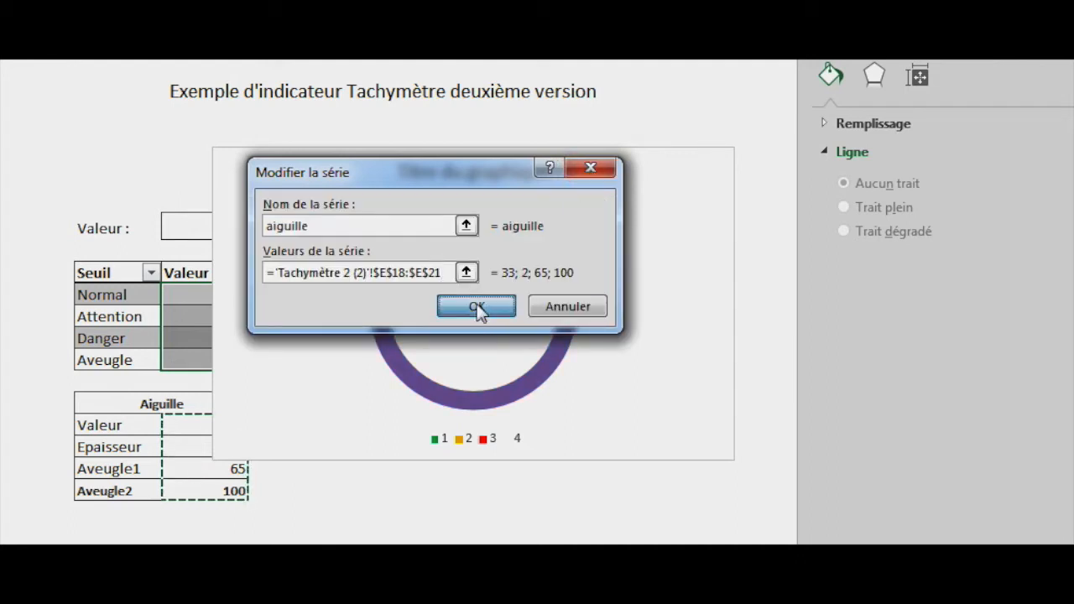
pyautogui.click(478, 307)
pyautogui.click(621, 395)
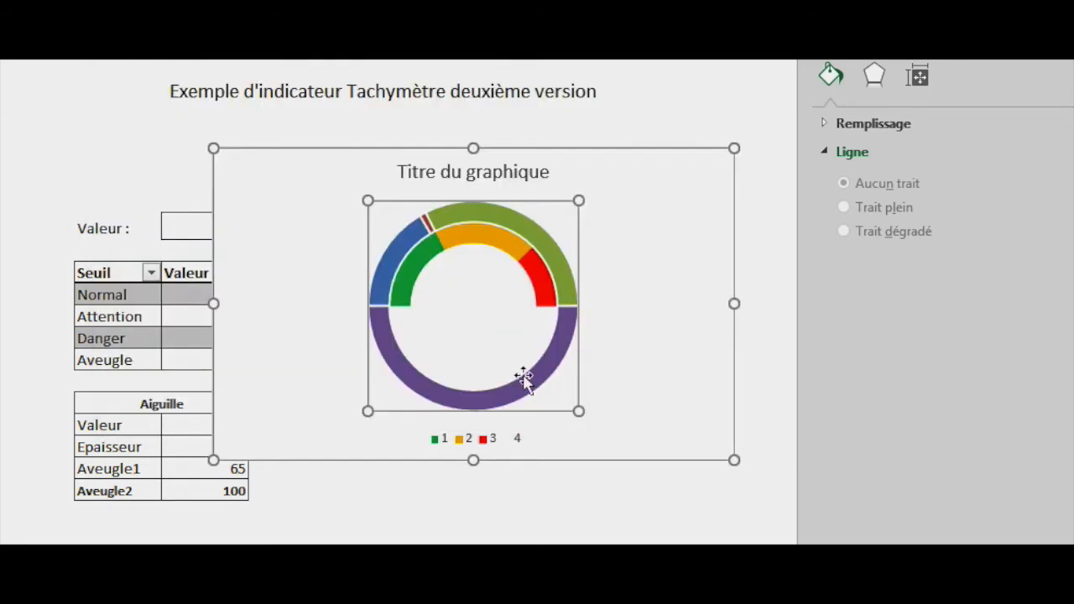
# Change the chart type of the "aiguille" series to Secteurs (pie), keeping Série1 as Anneau (doughnut).
pyautogui.click(431, 389)
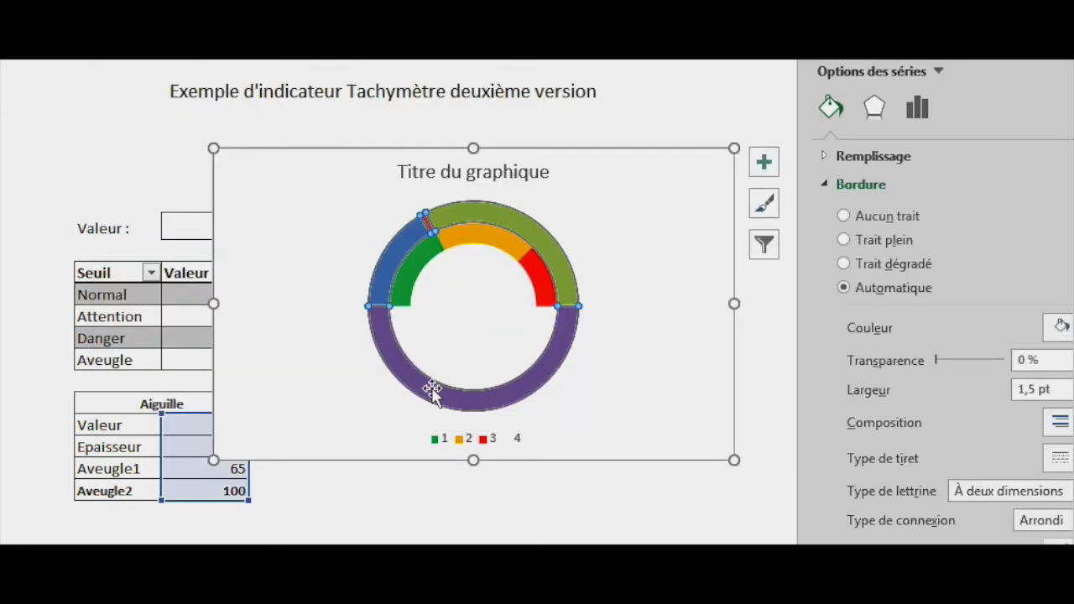
pyautogui.rightClick(431, 389)
pyautogui.click(510, 457)
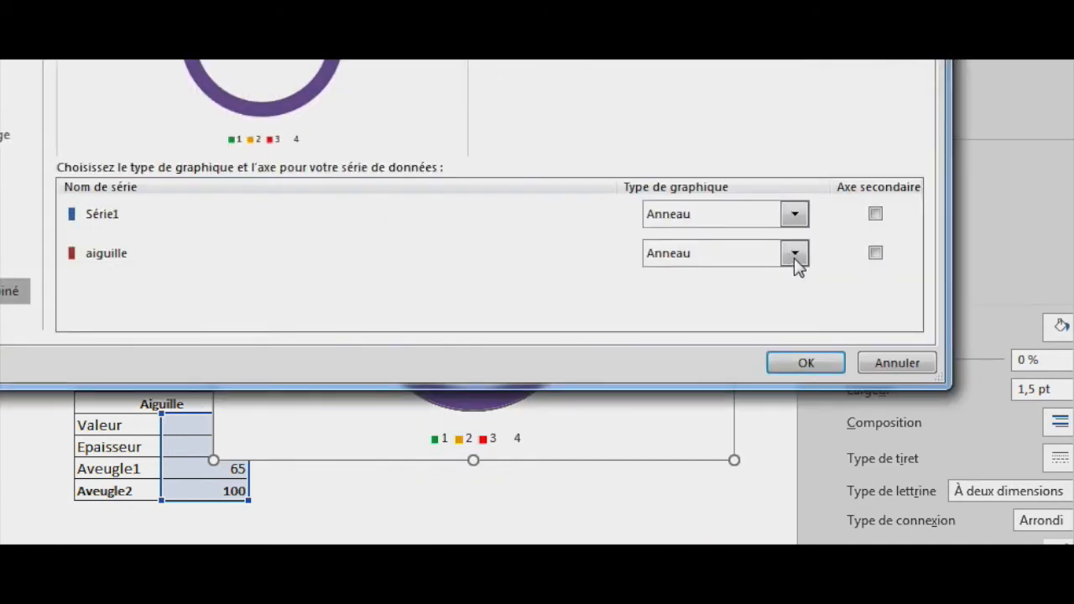
pyautogui.click(794, 256)
pyautogui.scroll(-2, 794, 258)
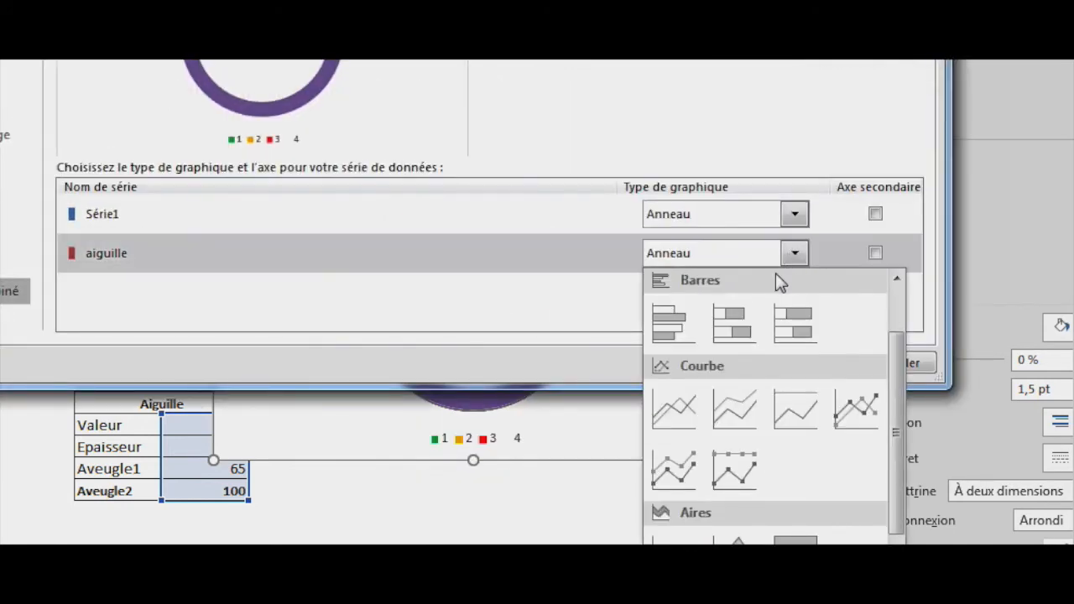
pyautogui.click(673, 407)
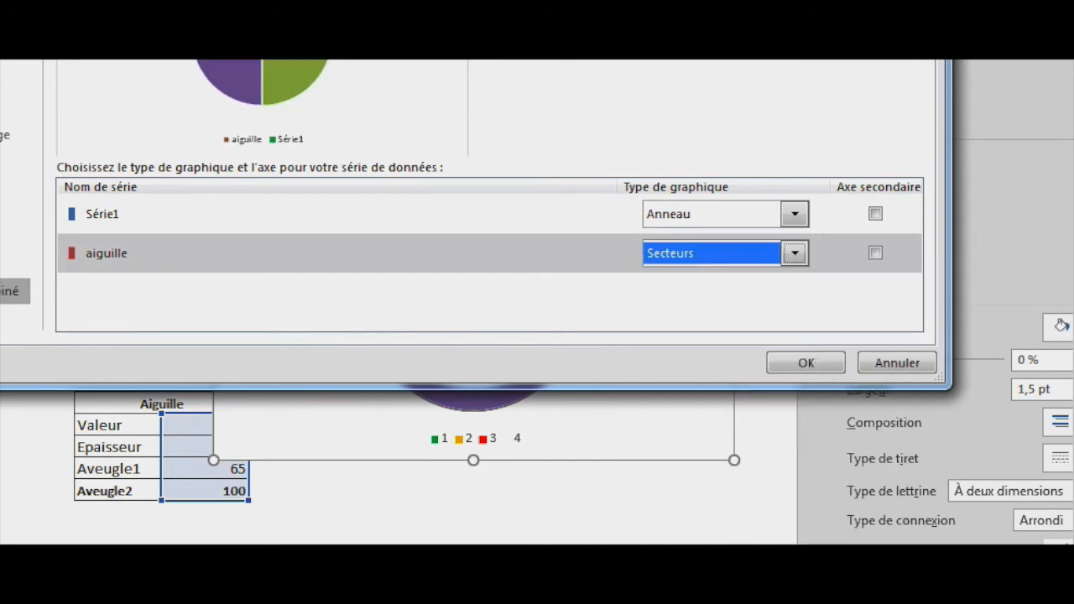
pyautogui.click(804, 361)
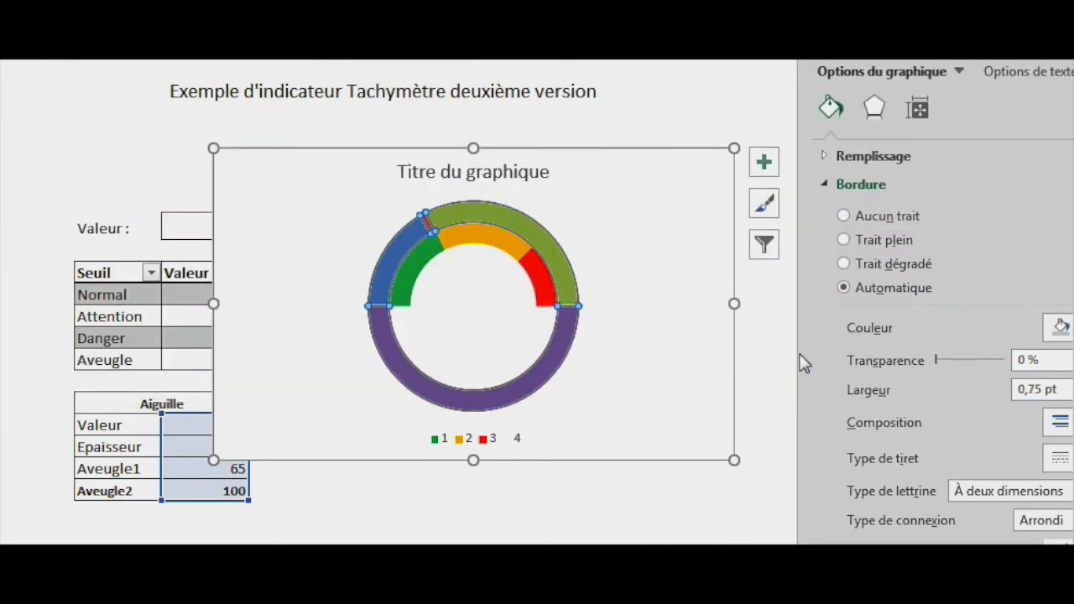
# Set the first slice angle of the "aiguille" pie series to 270°.
pyautogui.click(457, 359)
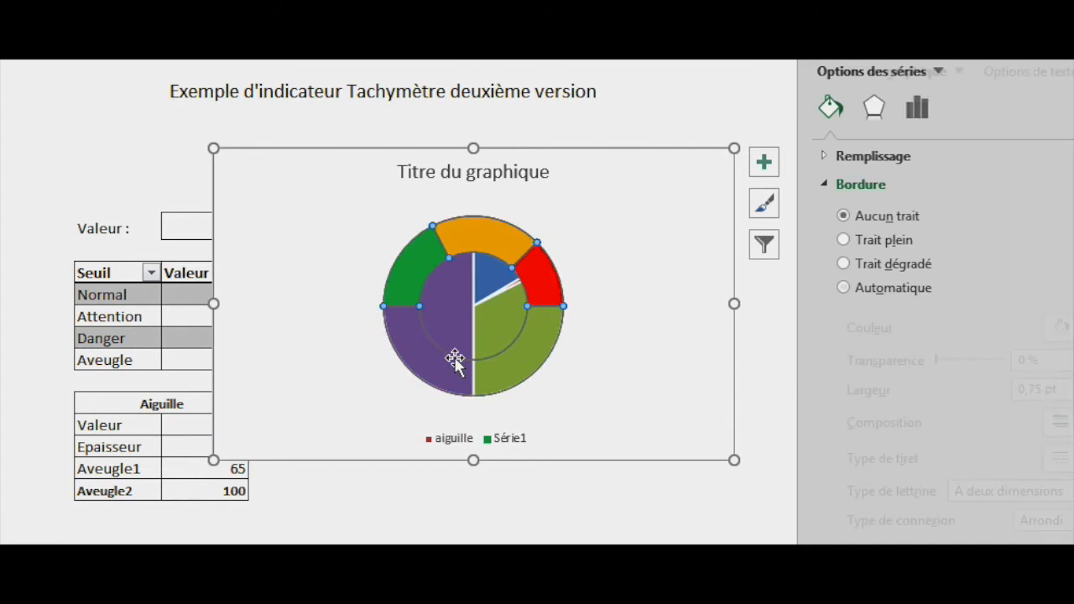
pyautogui.click(449, 330)
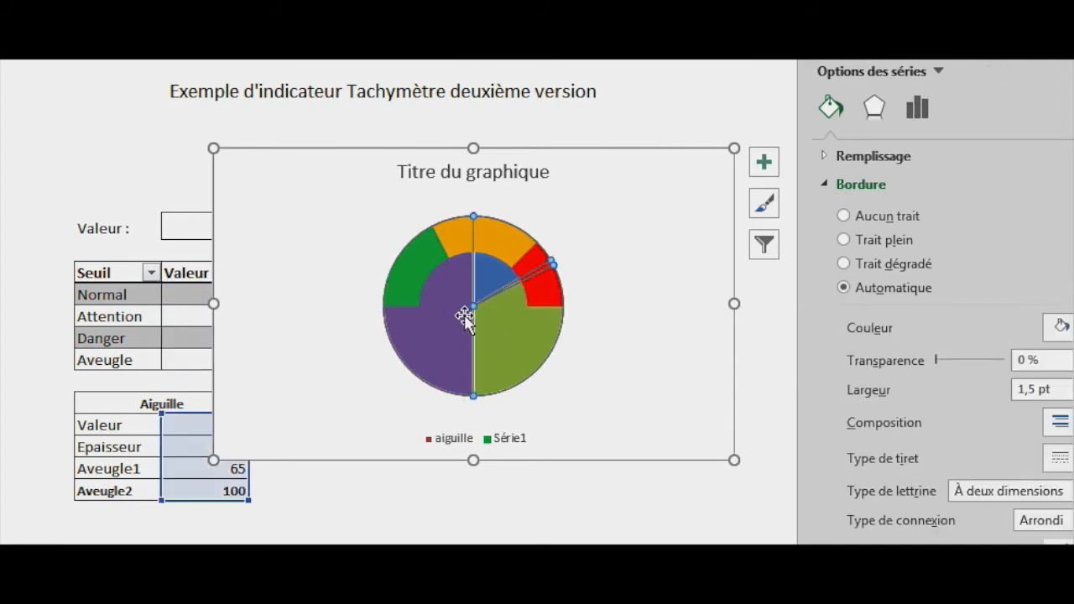
pyautogui.rightClick(464, 318)
pyautogui.click(541, 511)
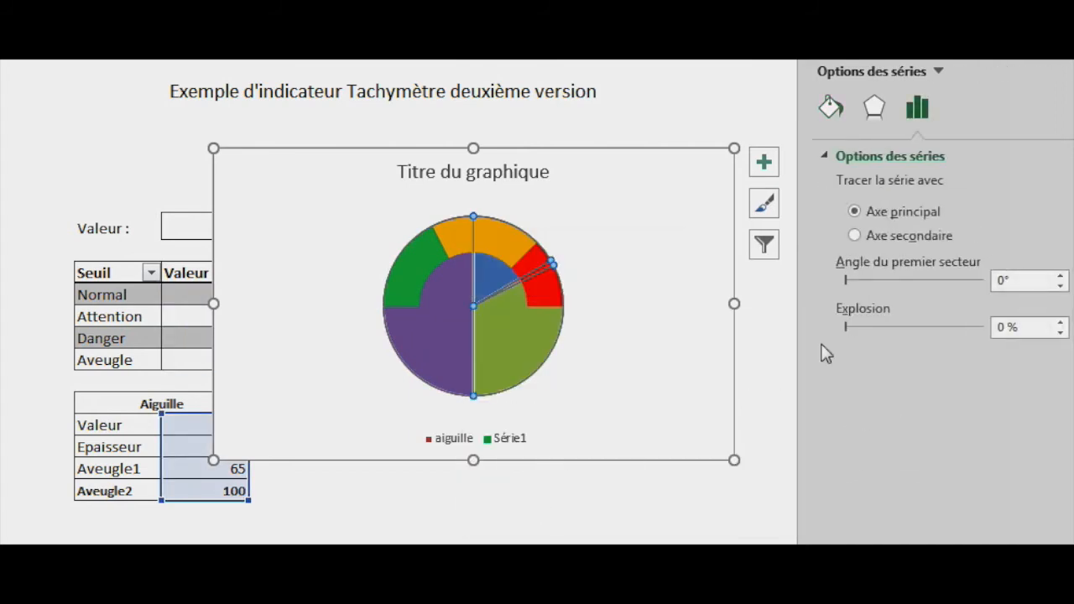
pyautogui.doubleClick(1007, 281)
pyautogui.press('Return')
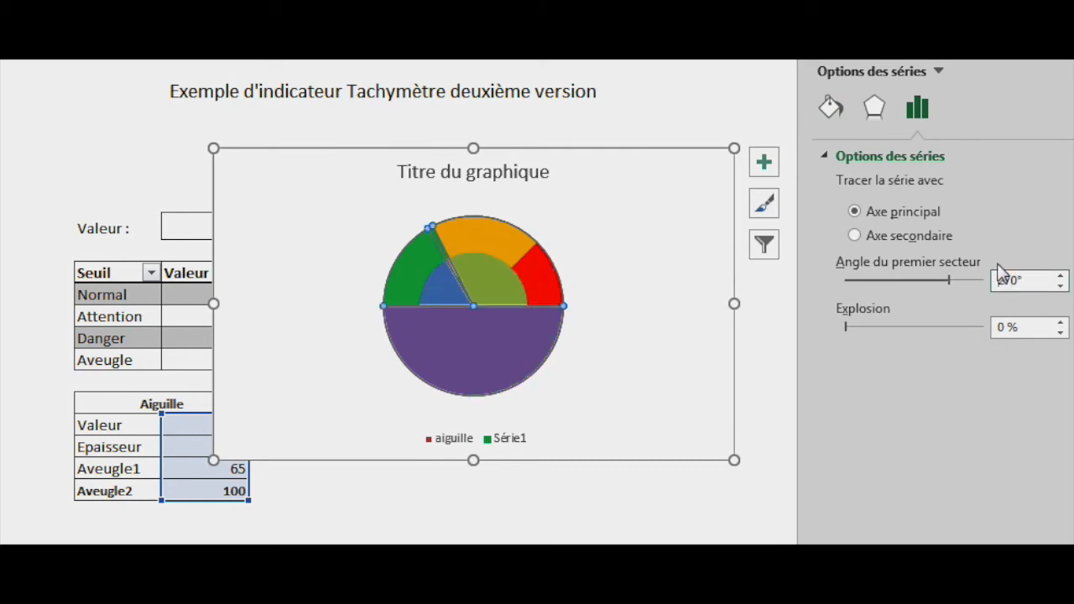
# Try to clear the lower half of the chart by setting the fourth slice of Série1 to no fill.
pyautogui.click(515, 438)
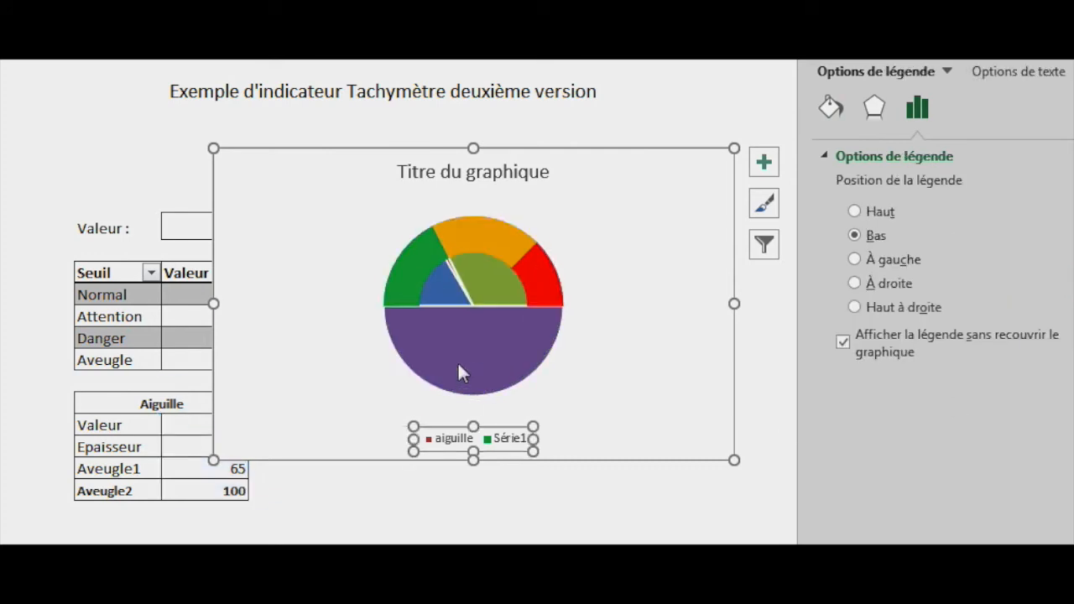
pyautogui.click(458, 363)
pyautogui.click(459, 368)
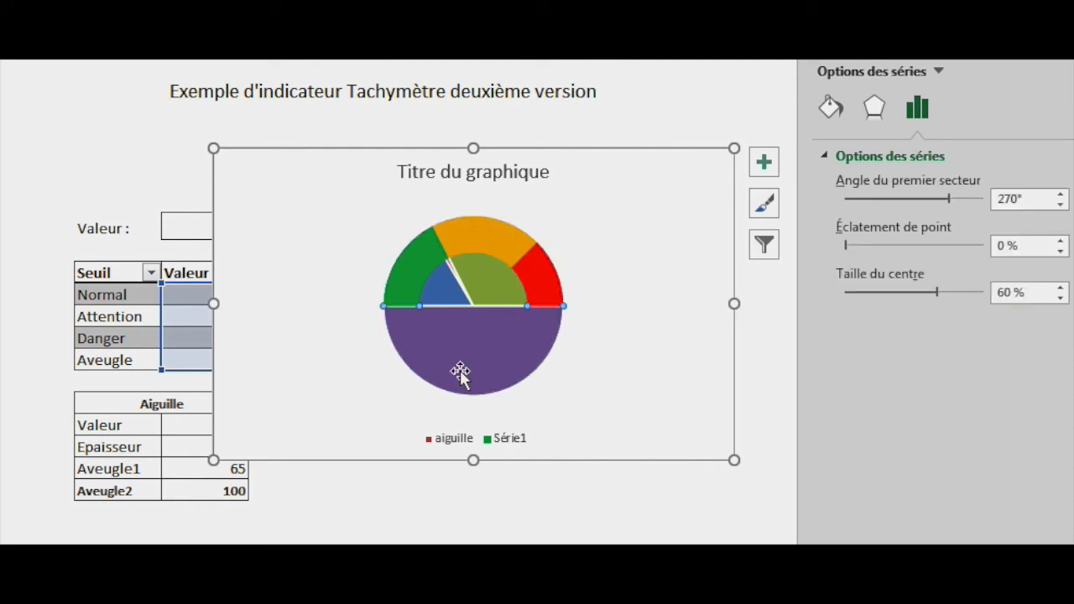
pyautogui.rightClick(460, 372)
pyautogui.click(495, 308)
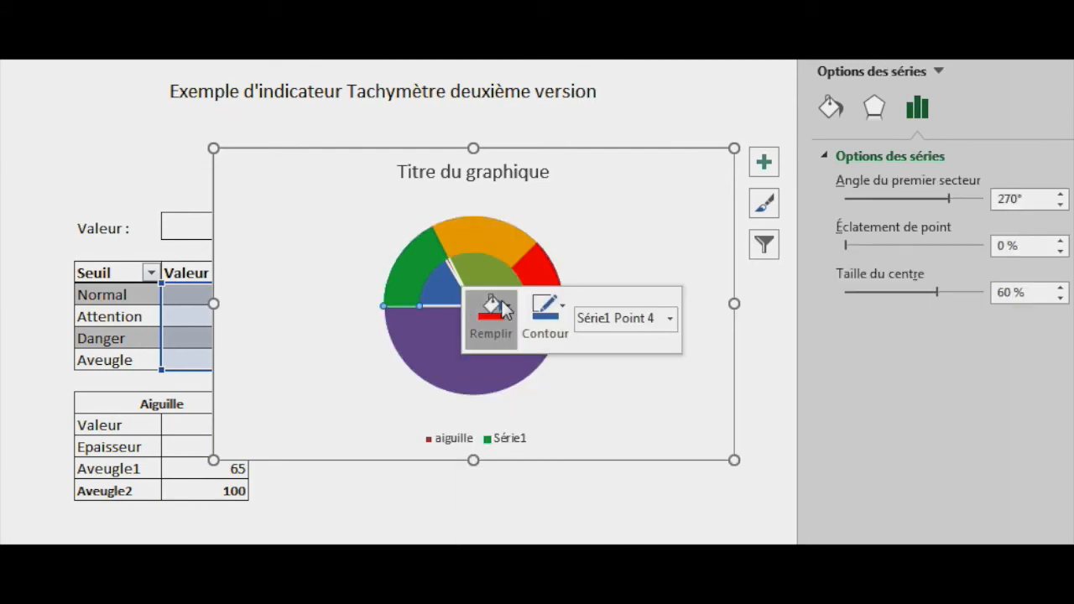
pyautogui.click(477, 541)
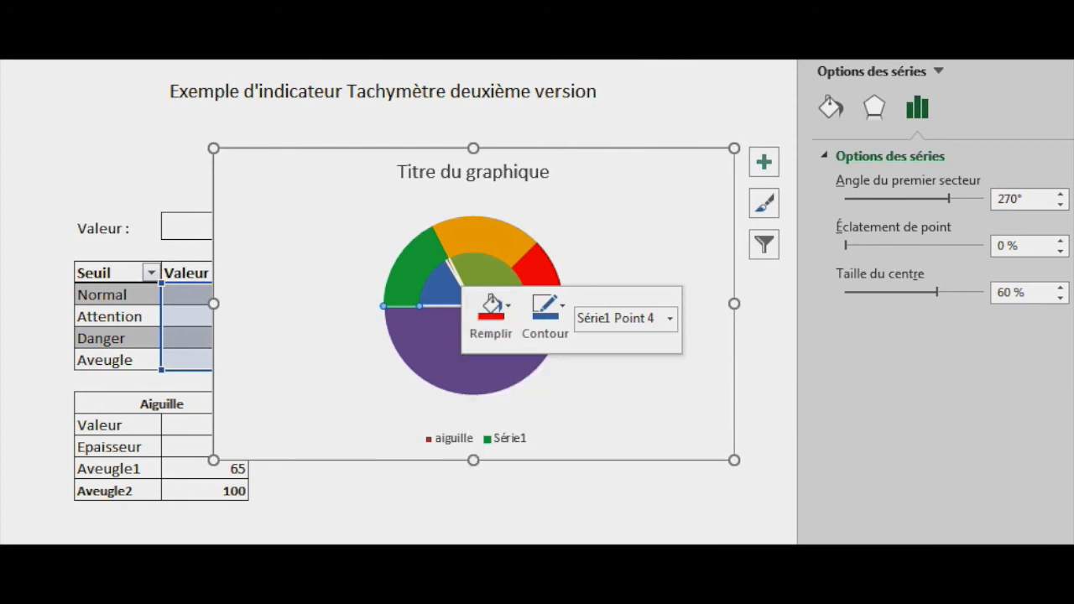
pyautogui.click(422, 360)
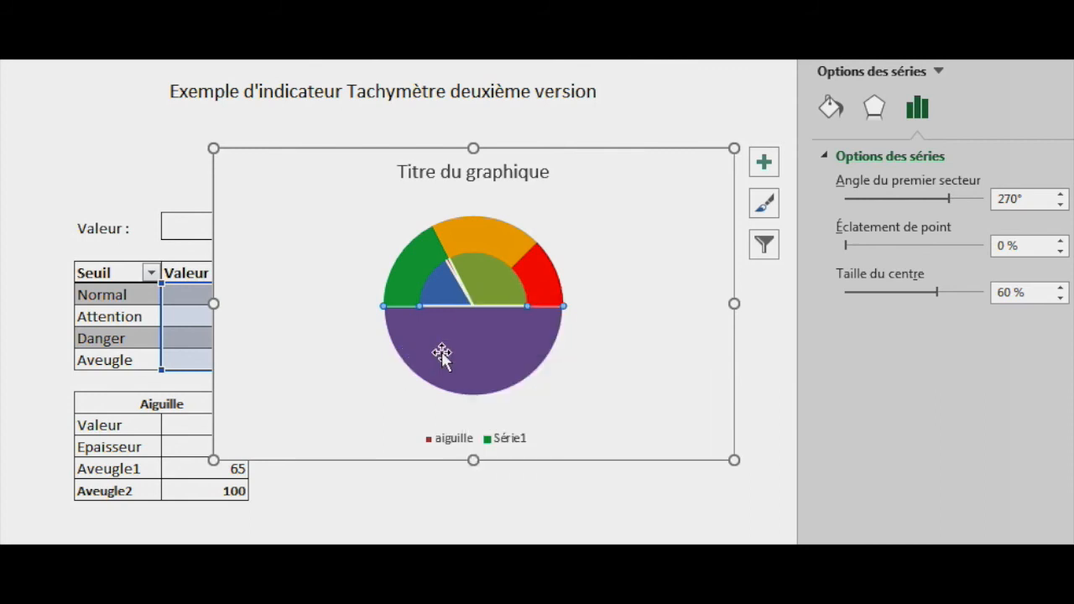
# Remove the fill from the purple lower-half slice of the "aiguille" pie series.
pyautogui.click(455, 344)
pyautogui.click(456, 344)
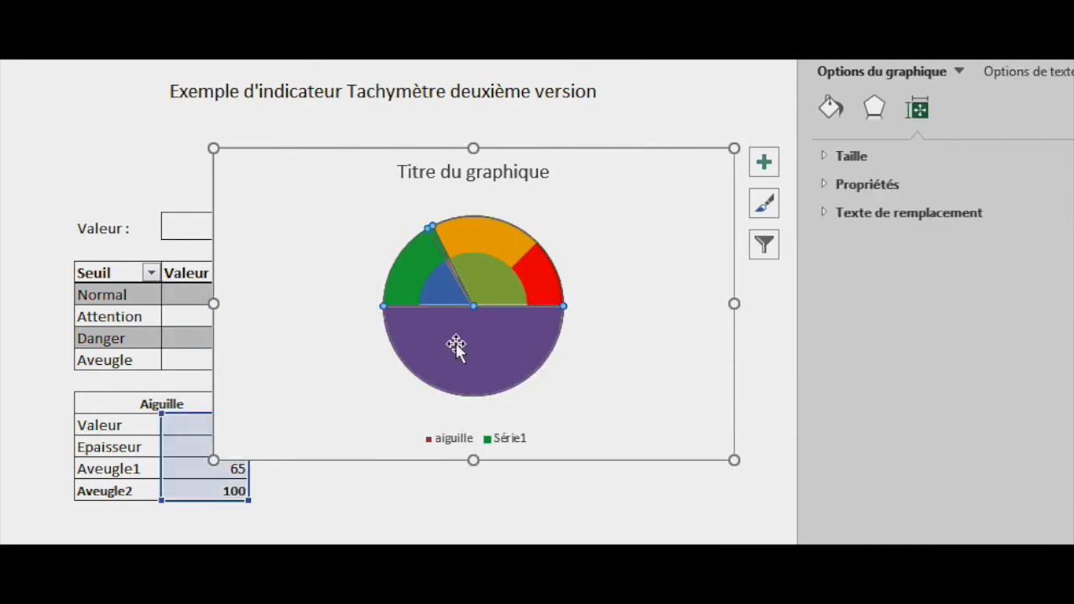
pyautogui.click(456, 344)
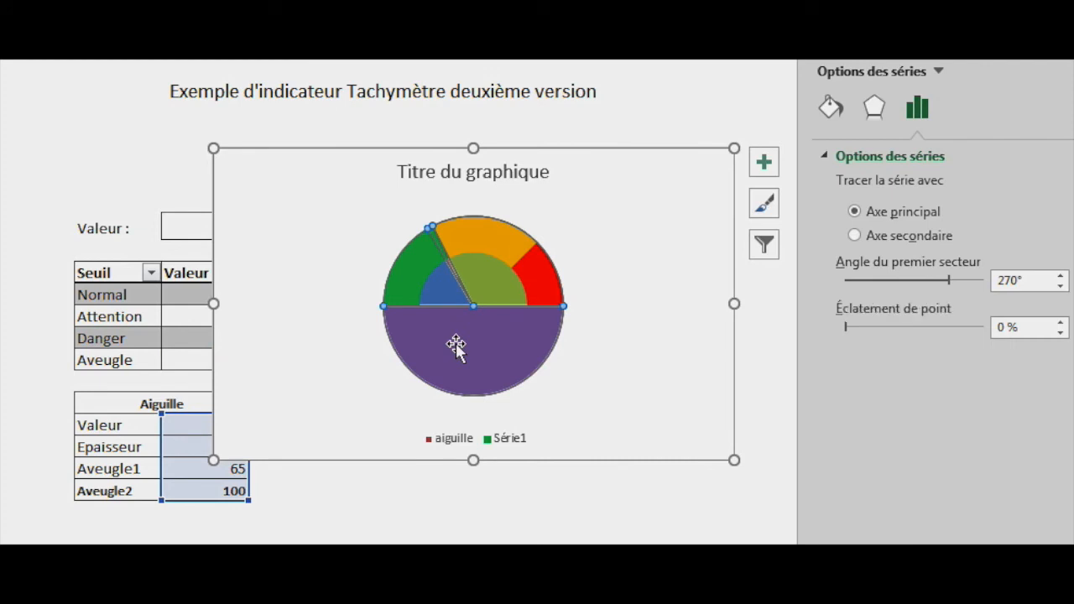
pyautogui.rightClick(458, 343)
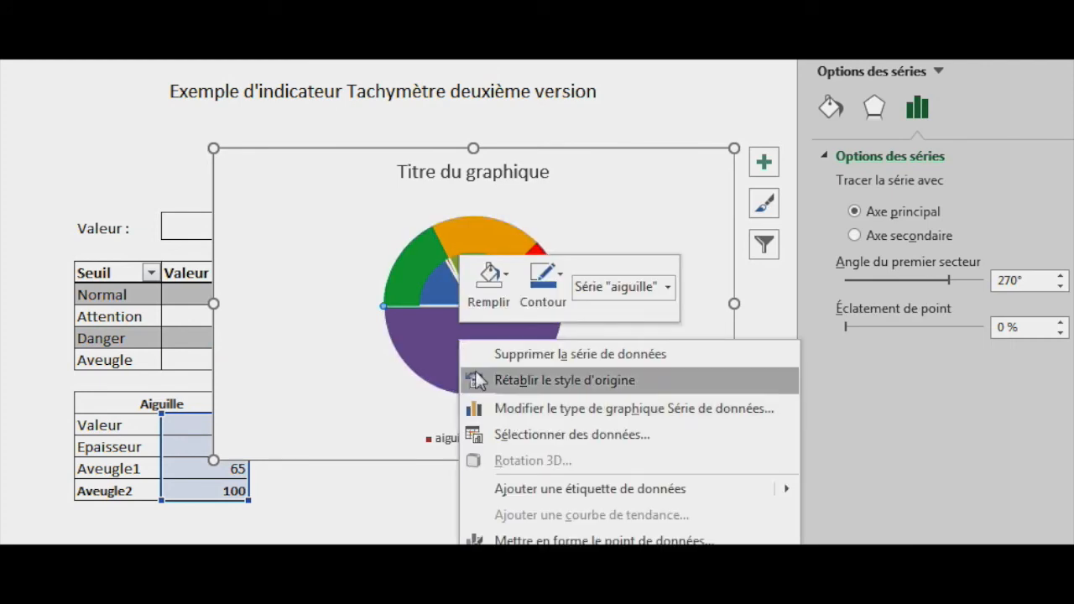
pyautogui.click(501, 277)
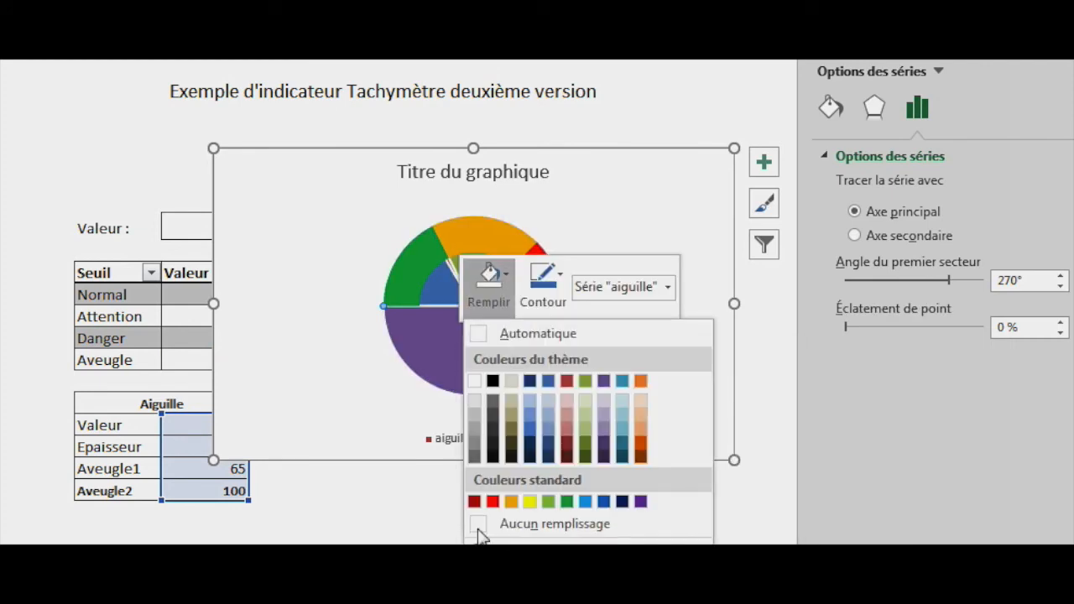
pyautogui.click(479, 523)
# Remove the fill from the blue slice of the "aiguille" pie series.
pyautogui.click(412, 300)
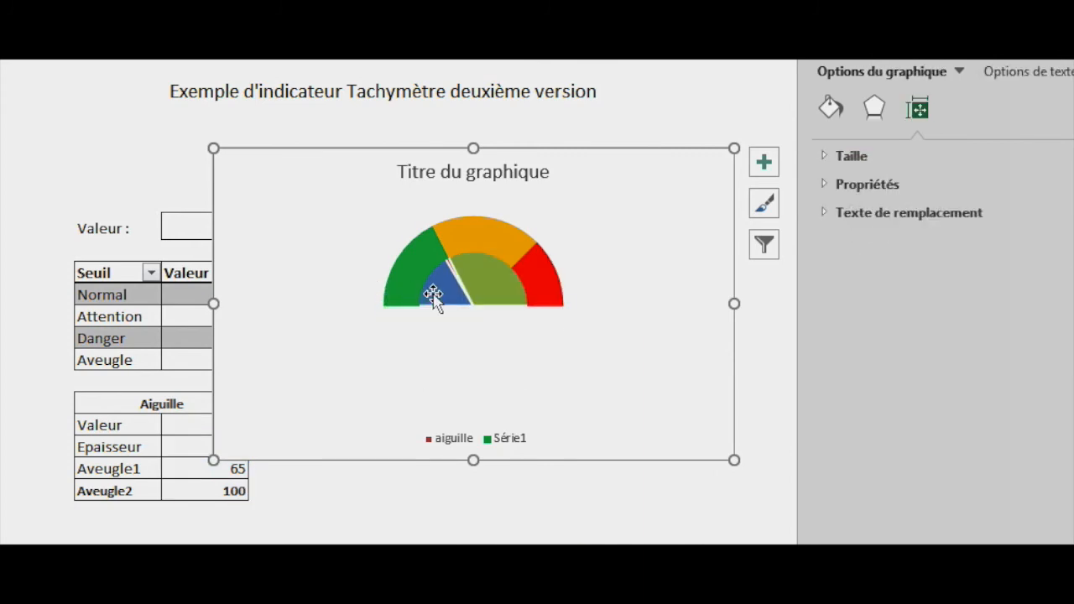
pyautogui.click(433, 296)
pyautogui.rightClick(442, 295)
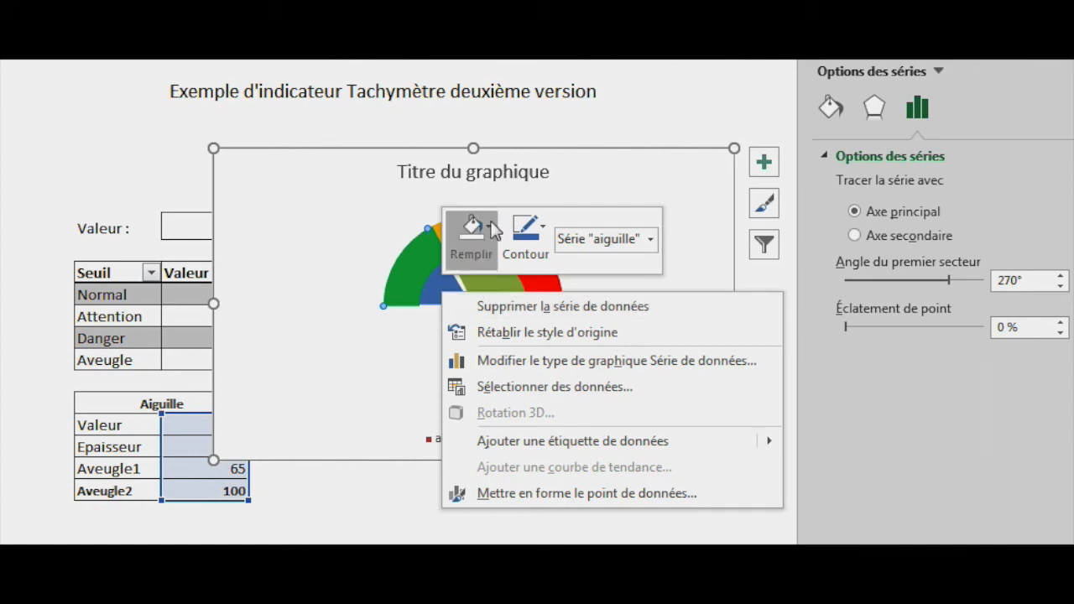
pyautogui.click(494, 231)
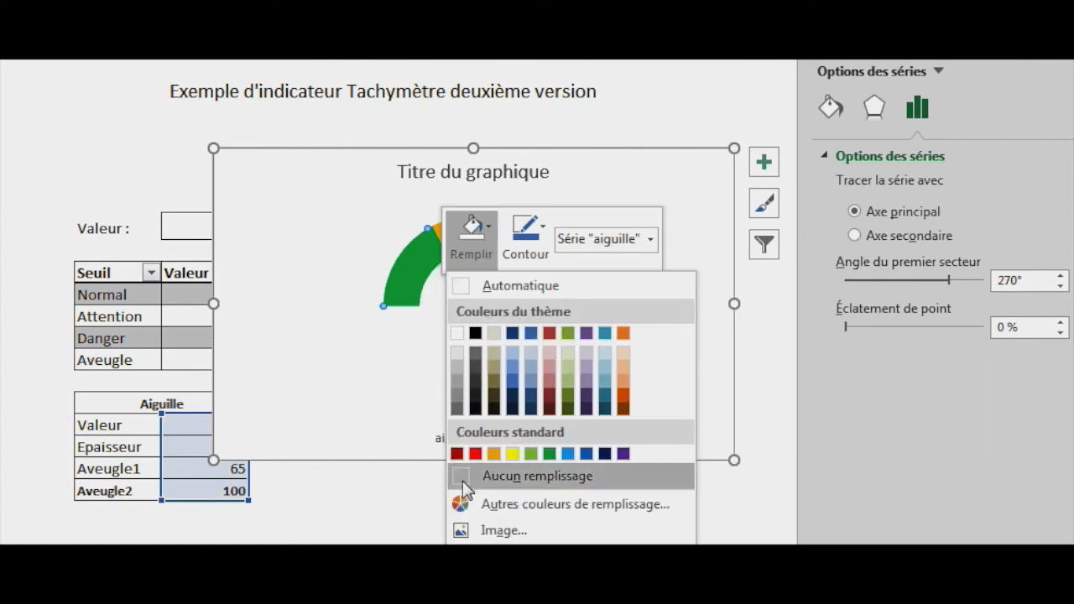
pyautogui.click(483, 476)
# Remove the fill from the olive-green slice of the "aiguille" pie series.
pyautogui.click(499, 289)
pyautogui.click(499, 289)
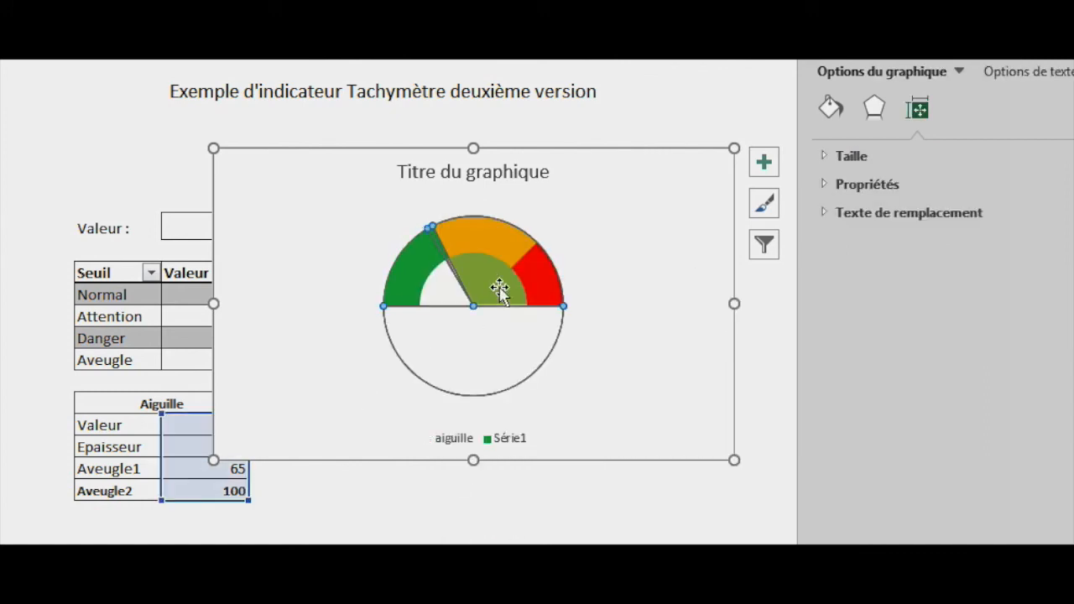
pyautogui.click(499, 288)
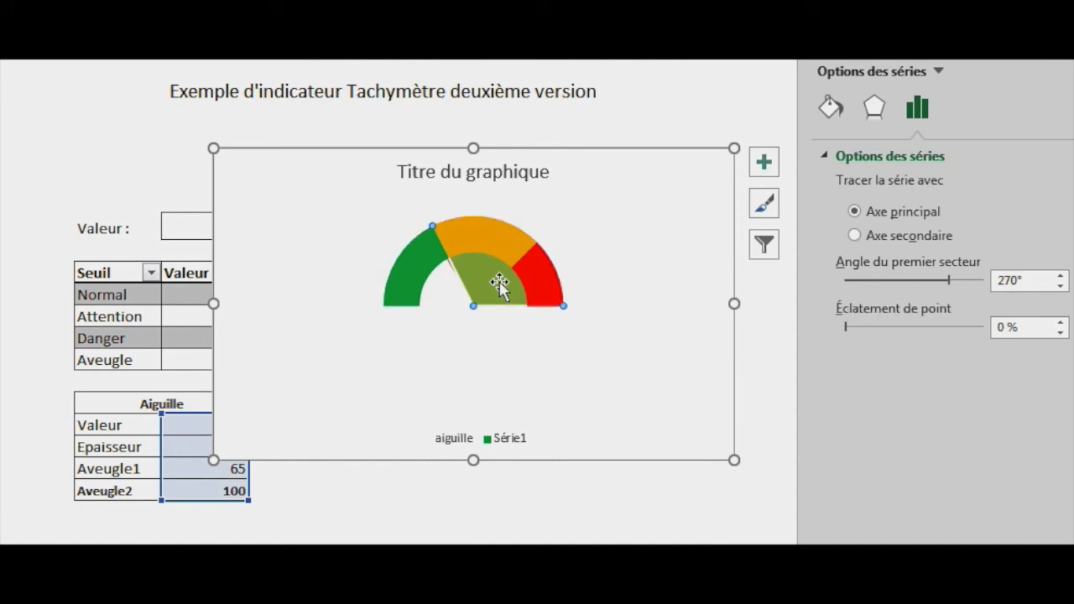
pyautogui.rightClick(499, 285)
pyautogui.click(535, 248)
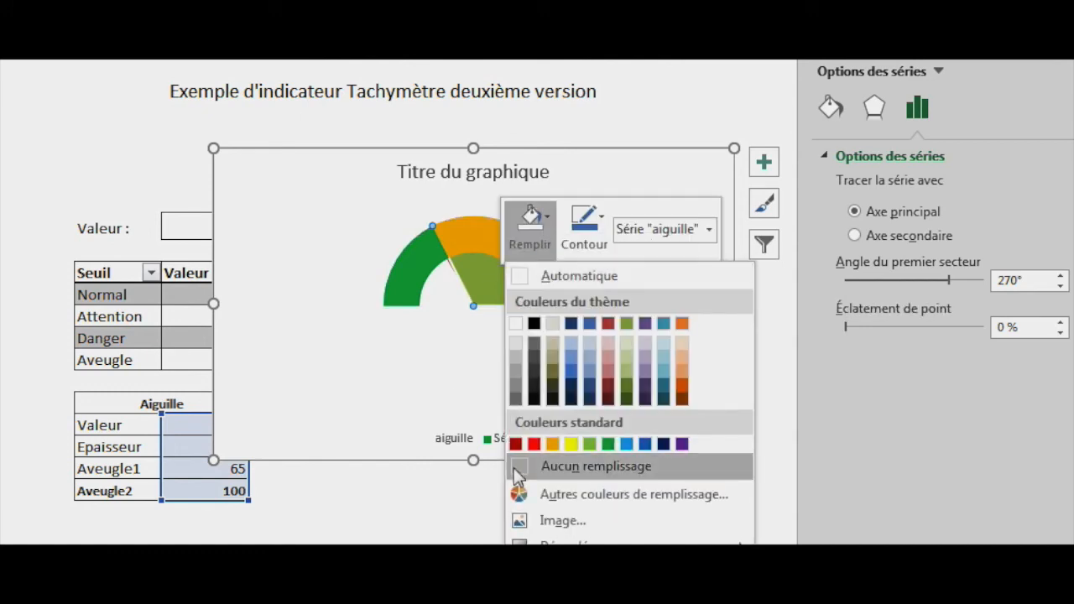
pyautogui.press('Escape')
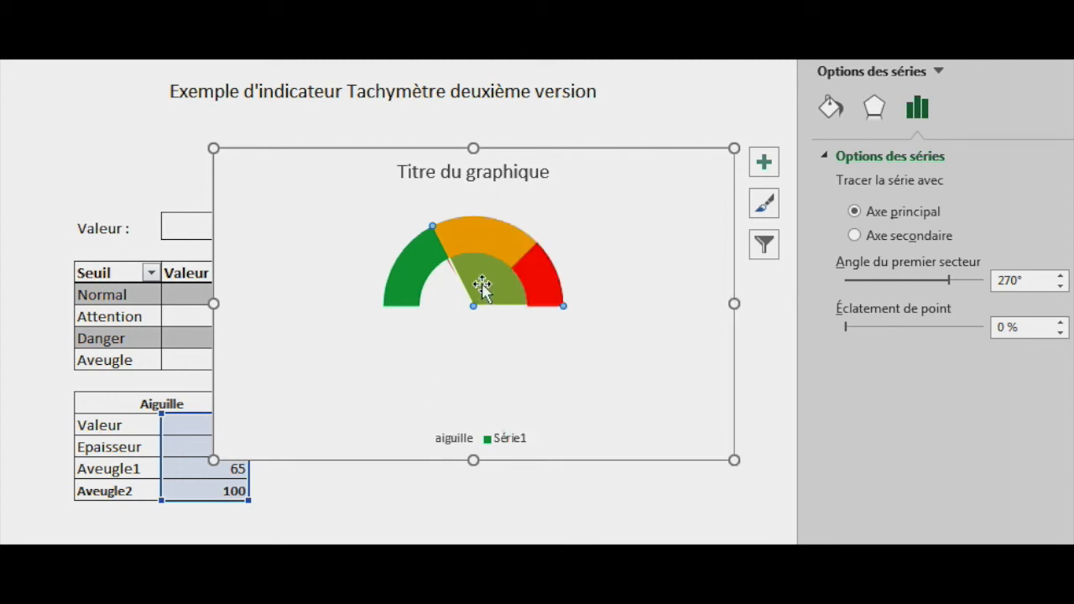
pyautogui.rightClick(482, 286)
pyautogui.click(534, 224)
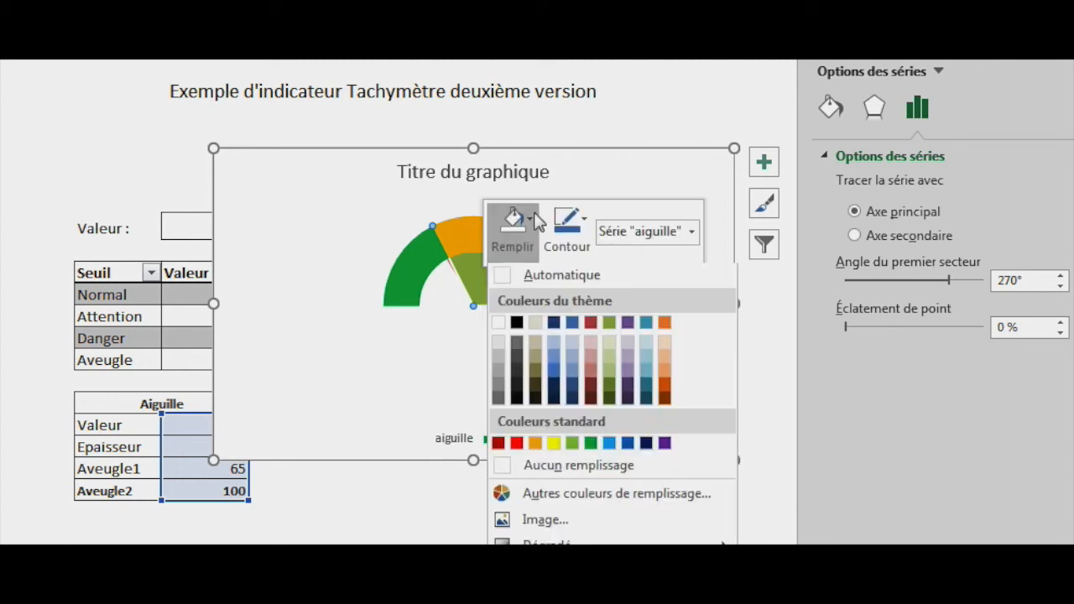
pyautogui.click(511, 469)
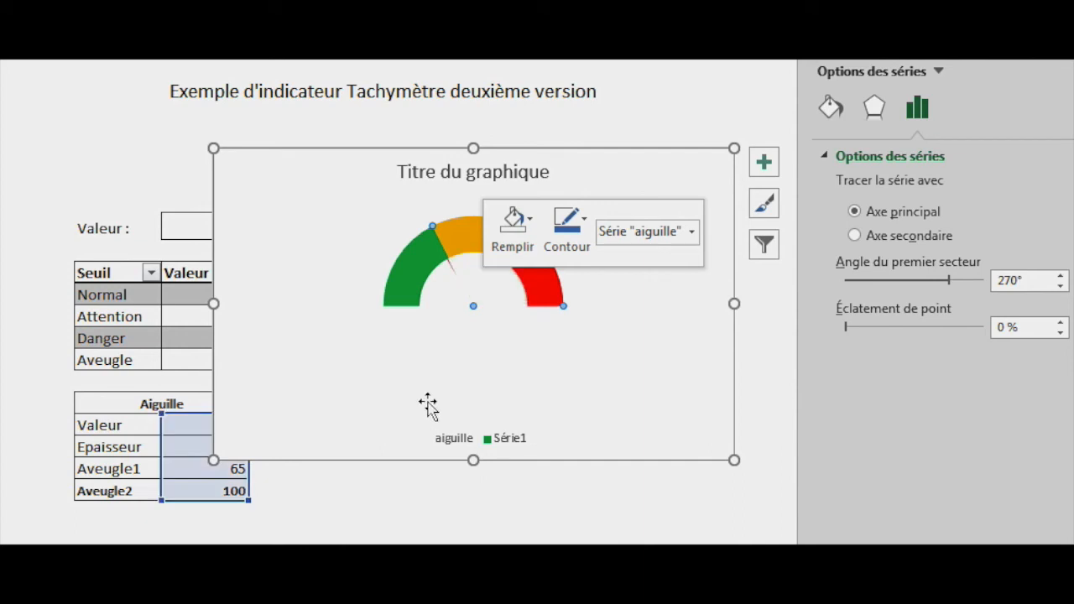
# Set the border of the "aiguille" slice to the right of the needle alone to no line.
pyautogui.click(456, 277)
pyautogui.click(453, 273)
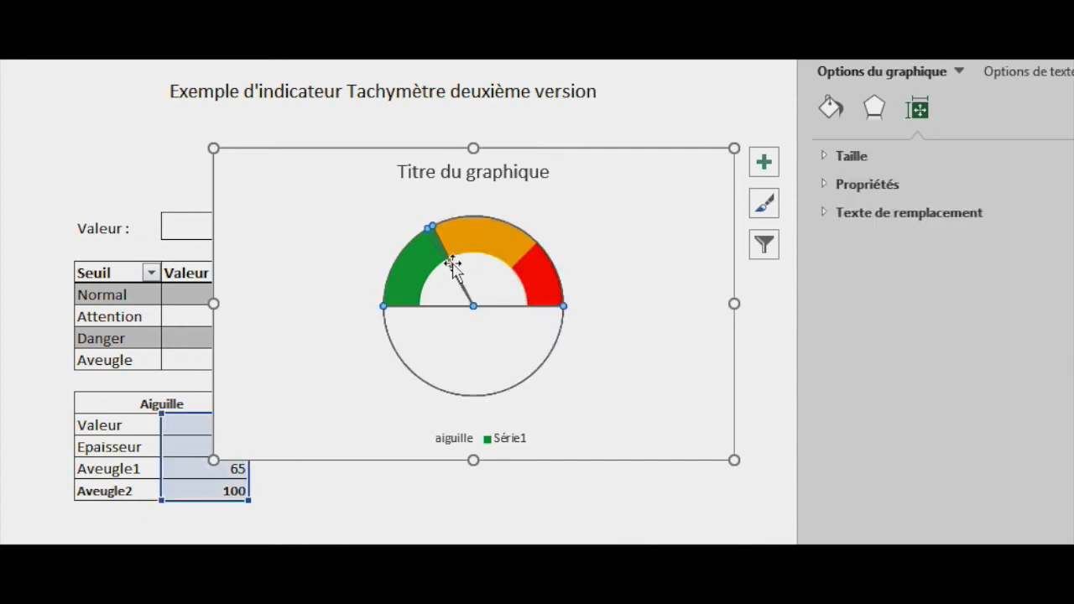
pyautogui.click(831, 107)
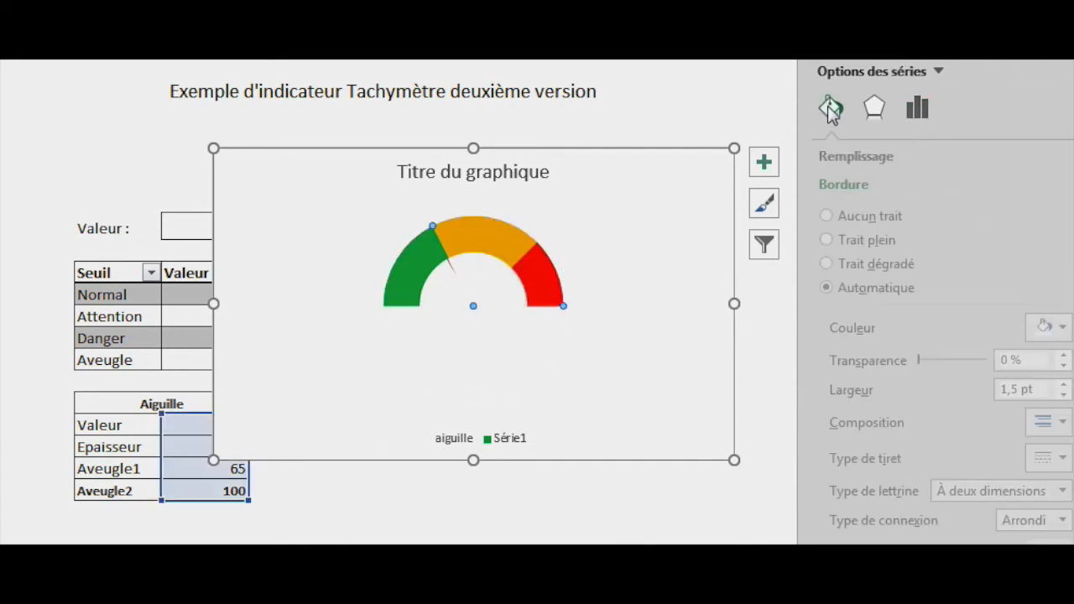
pyautogui.click(844, 217)
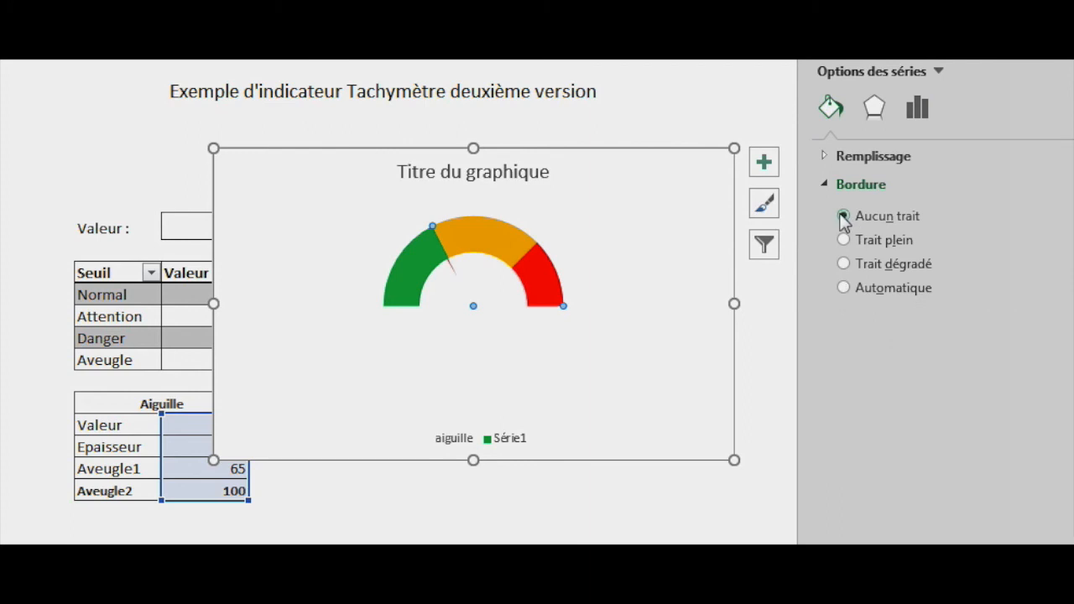
pyautogui.click(682, 313)
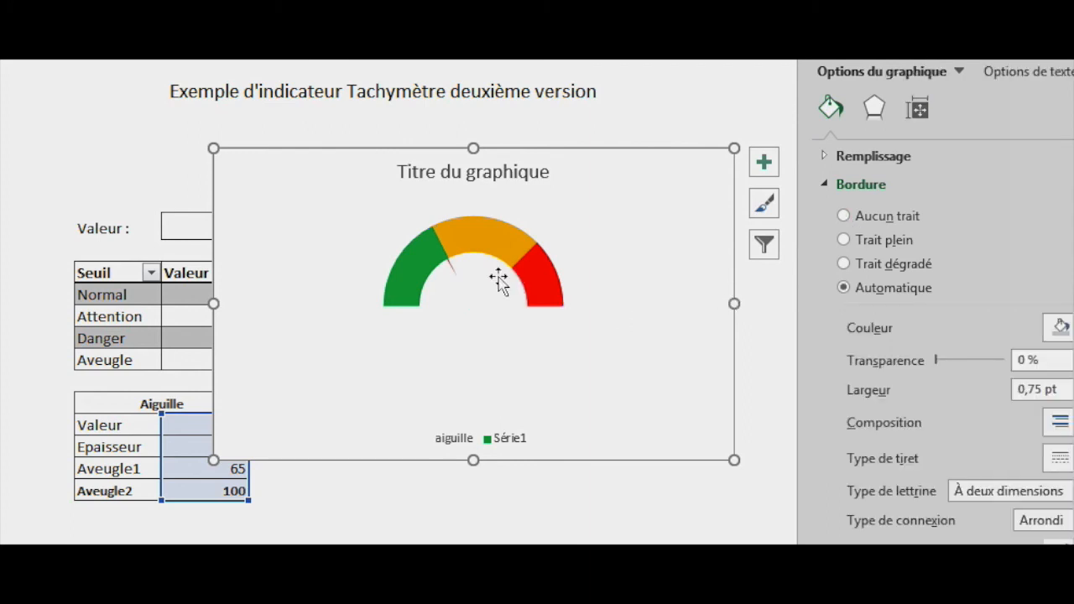
# Set the border of the whole "aiguille" pie series to no line.
pyautogui.click(433, 275)
pyautogui.click(844, 216)
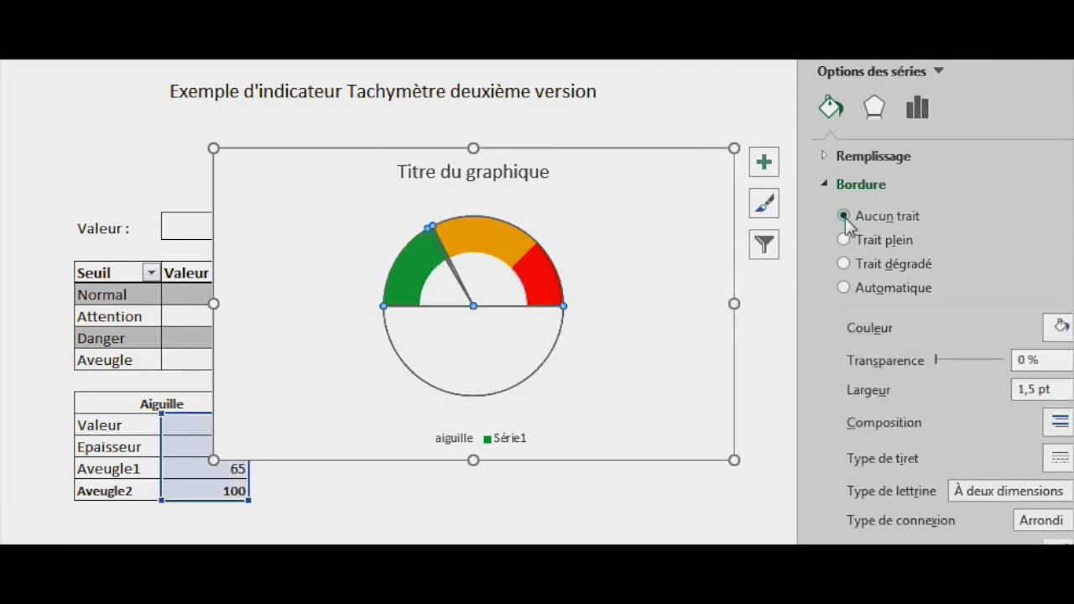
pyautogui.click(606, 369)
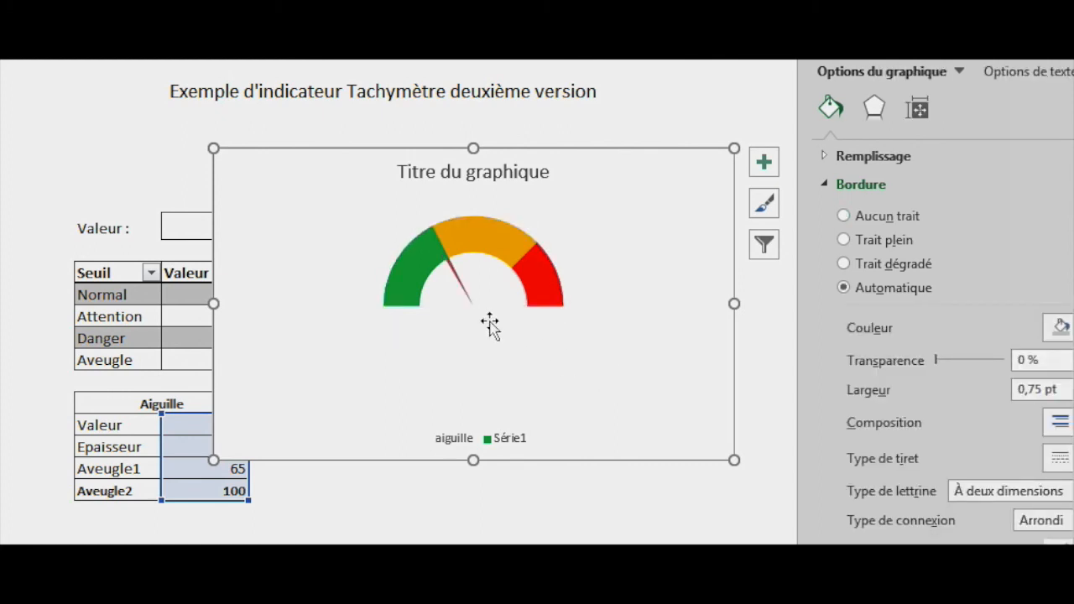
# Plot the "aiguille" pie series on the secondary axis so the needle lies over the coloured ring.
pyautogui.click(471, 297)
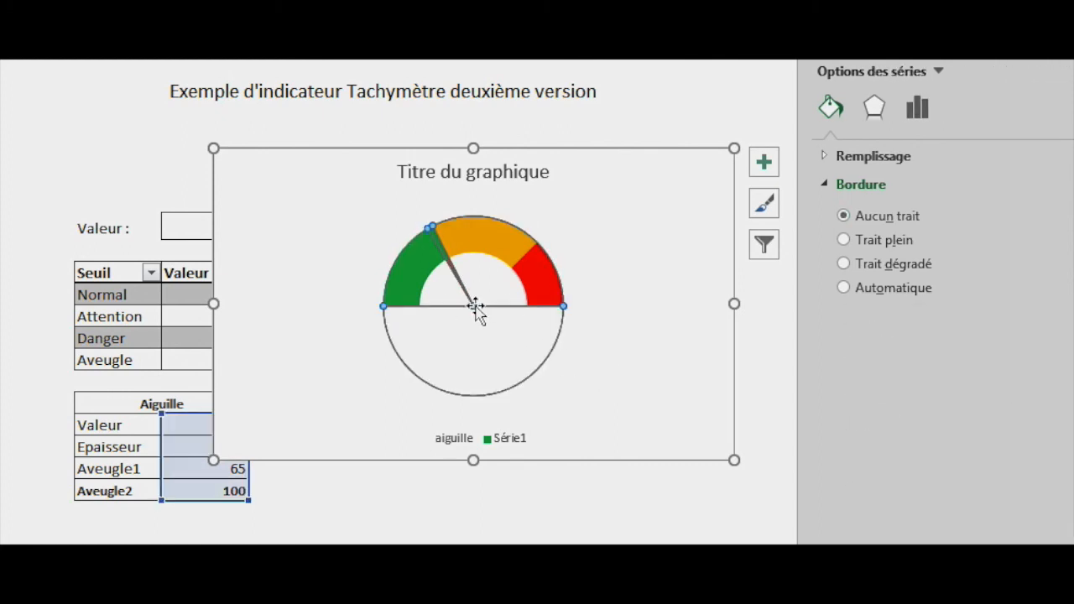
pyautogui.rightClick(480, 295)
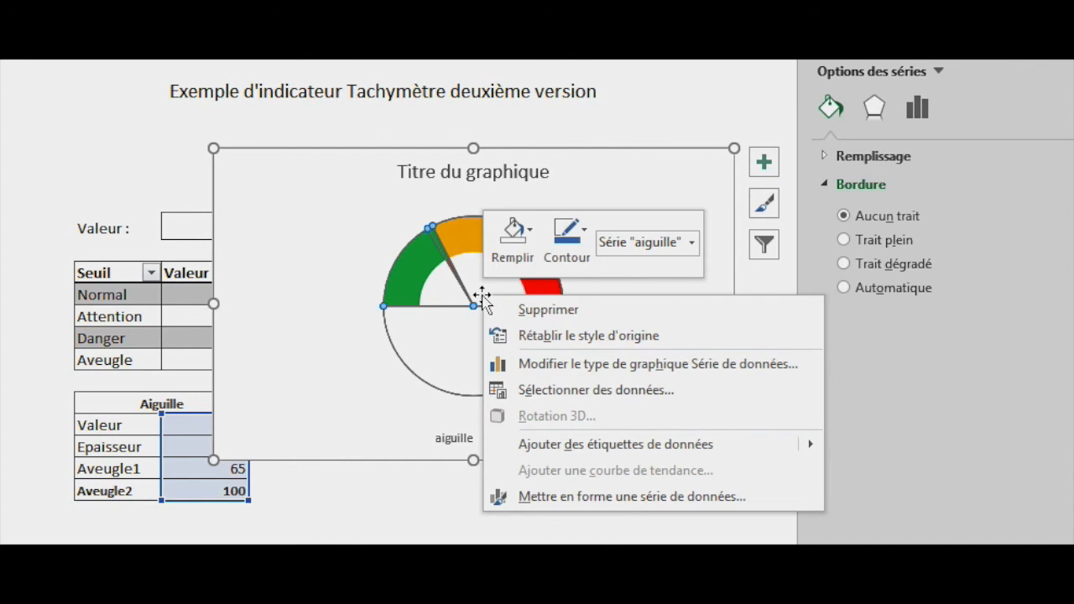
pyautogui.click(568, 495)
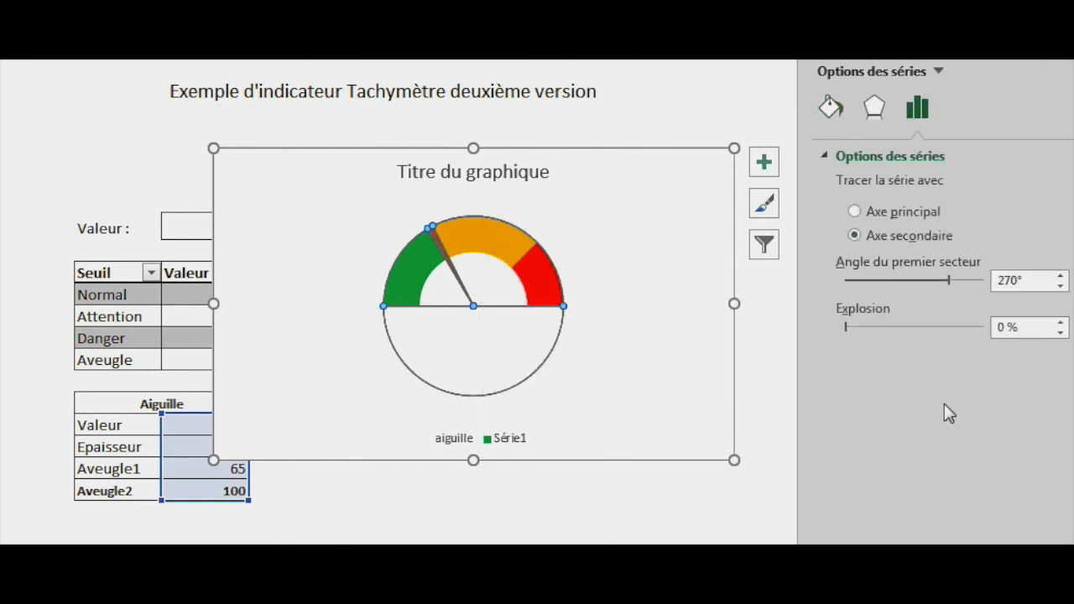
pyautogui.click(659, 413)
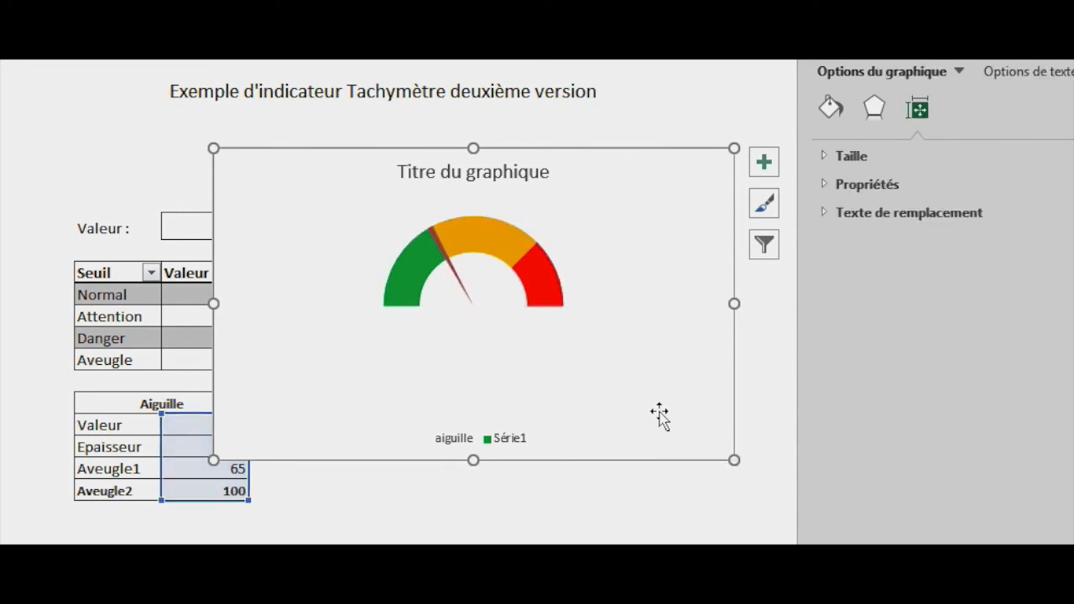
# Move the gauge chart to the right, clear of the Valeur cell and the Seuil and Aiguille tables.
pyautogui.click(175, 227)
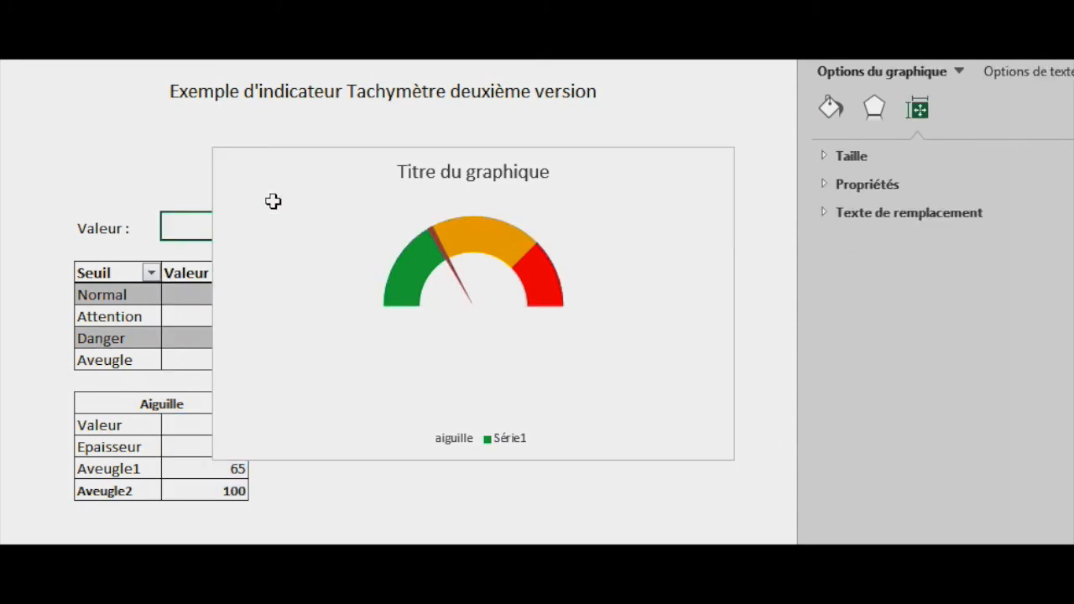
pyautogui.click(248, 168)
pyautogui.moveTo(248, 168); pyautogui.dragTo(306, 167)
# Set the Valeur cell above the Seuil table to 67 to test the needle.
pyautogui.click(216, 220)
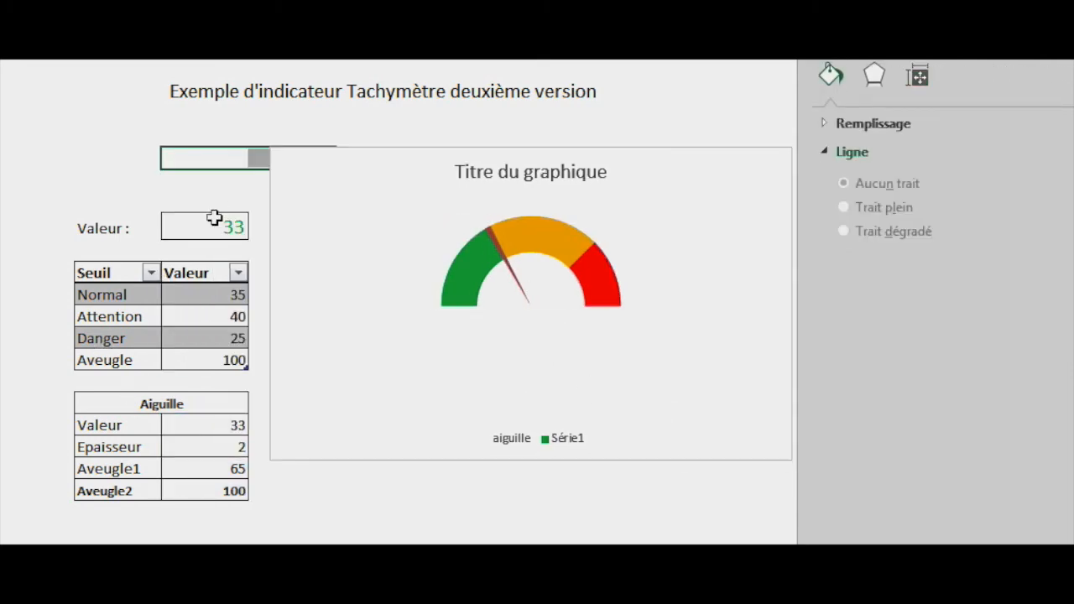
pyautogui.doubleClick(234, 231)
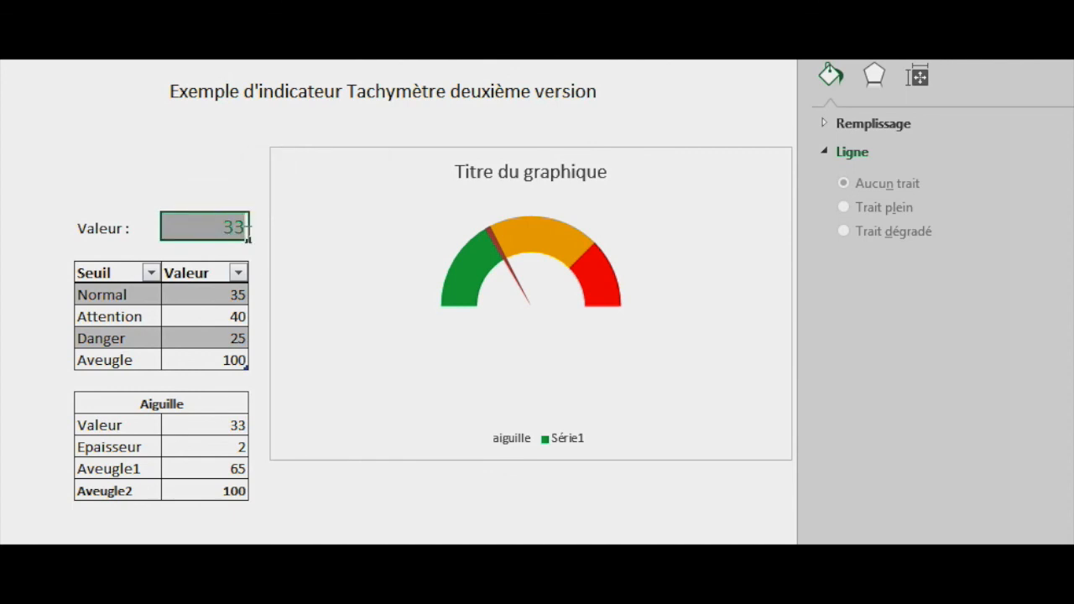
pyautogui.write('67')
pyautogui.press('Return')
# Set the Valeur cell above the Seuil table to 90 to test the needle in the red zone.
pyautogui.click(209, 221)
pyautogui.doubleClick(237, 225)
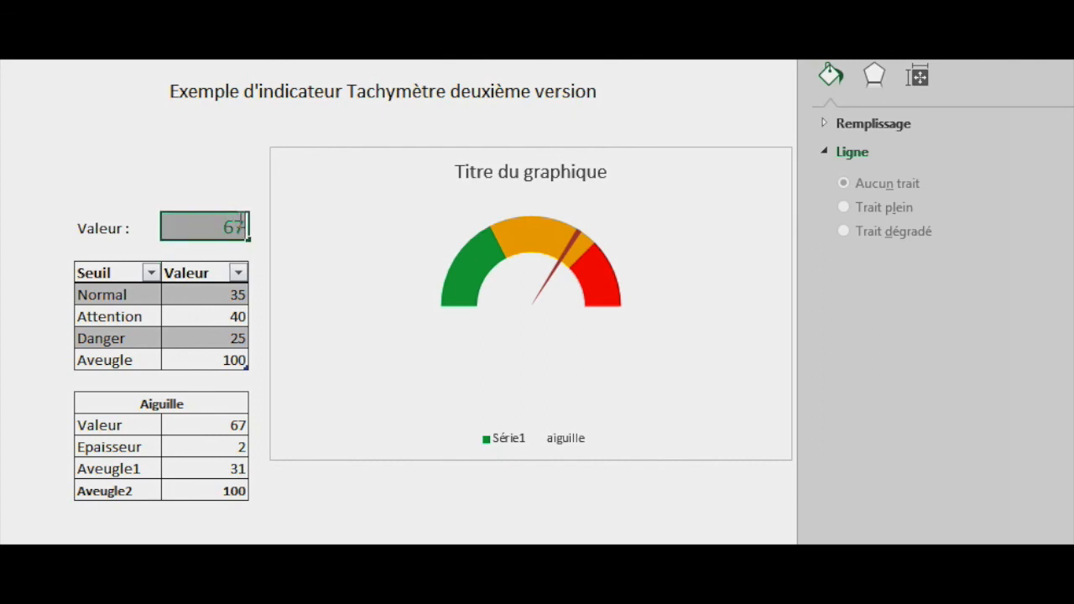
pyautogui.write('90')
pyautogui.press('Return')
# Set the Valeur cell above the Seuil table to 23 to test the needle in the green zone.
pyautogui.doubleClick(233, 227)
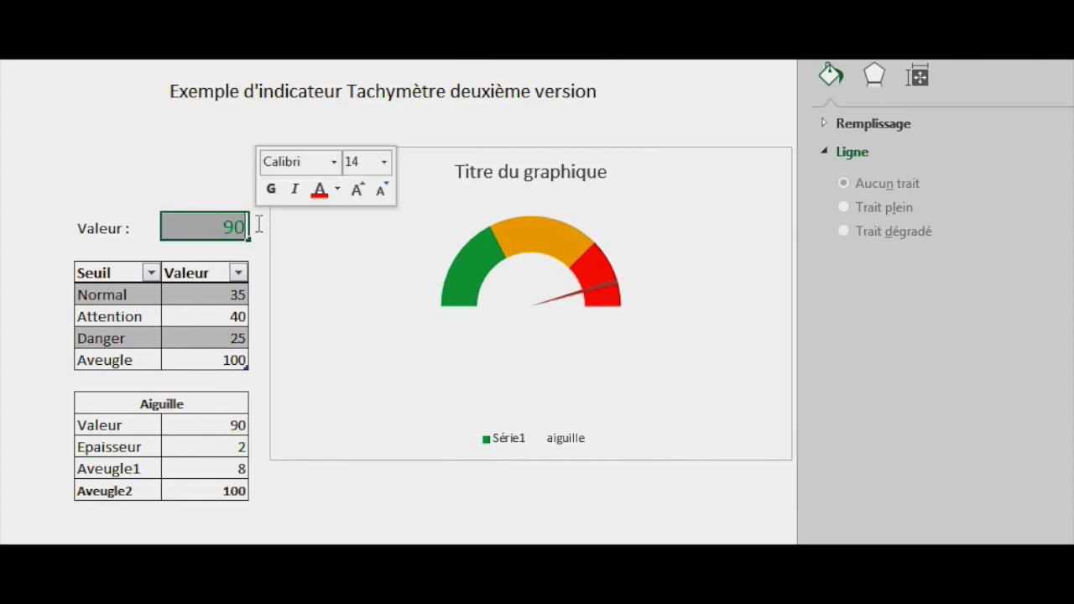
pyautogui.write('23')
pyautogui.press('Return')
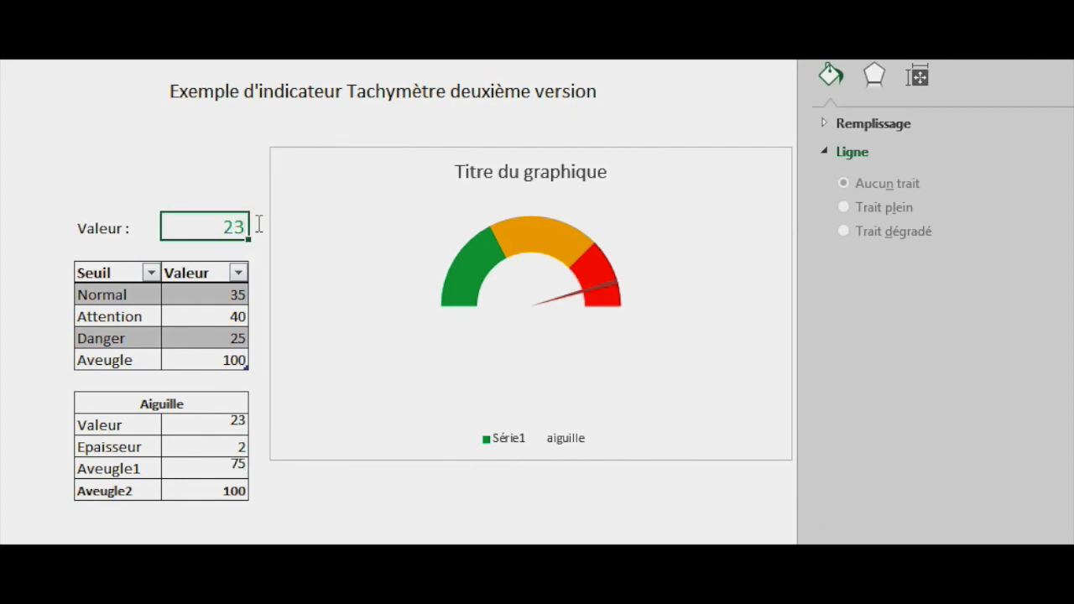